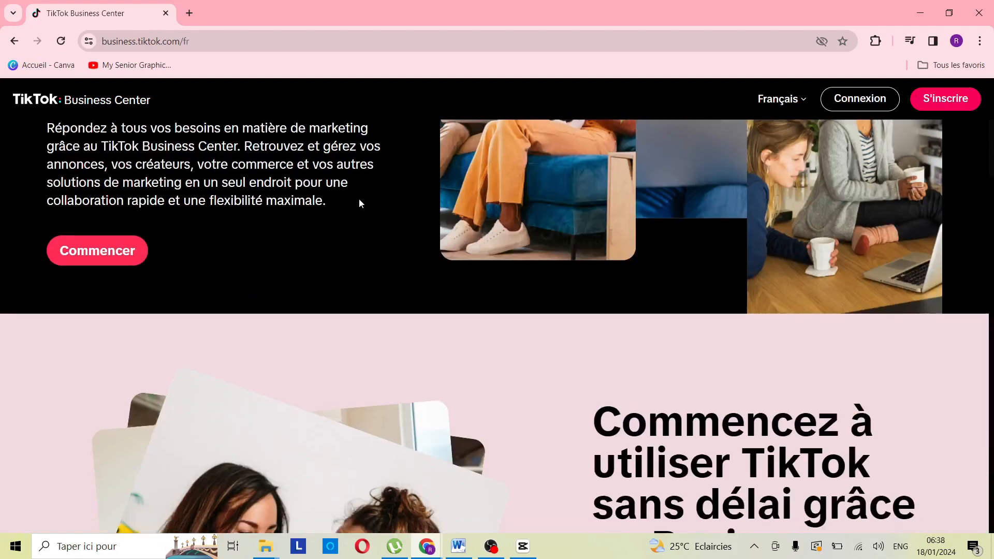
- Look through the TikTok Business Center landing page, covering the benefits, the "Comment ça marche" steps and the FAQ
{"action": "scroll", "coordinate": [360, 209], "scroll_direction": "down", "scroll_amount": 6}
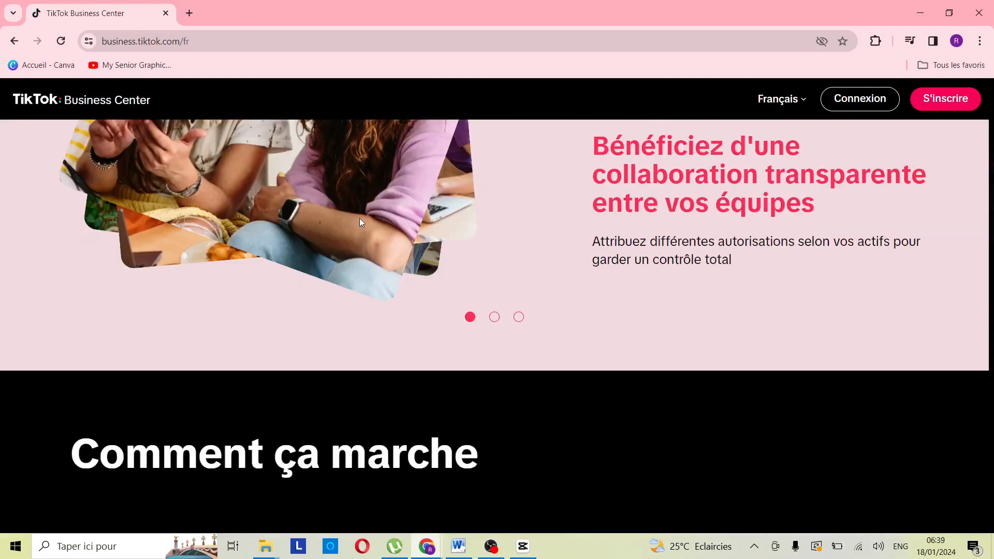
{"action": "scroll", "coordinate": [416, 241], "scroll_direction": "up", "scroll_amount": 2}
{"action": "scroll", "coordinate": [412, 235], "scroll_direction": "up", "scroll_amount": 4}
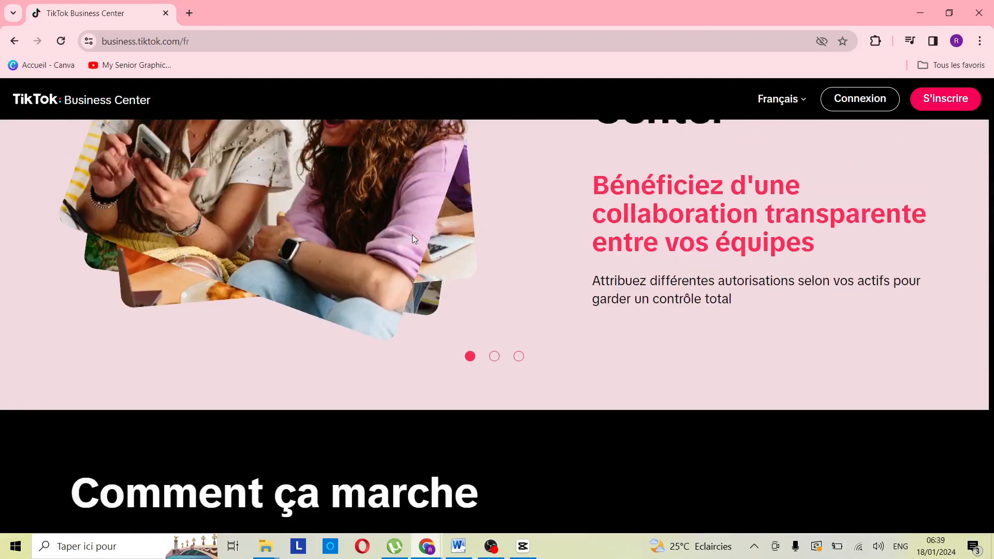
{"action": "scroll", "coordinate": [469, 246], "scroll_direction": "down", "scroll_amount": 4}
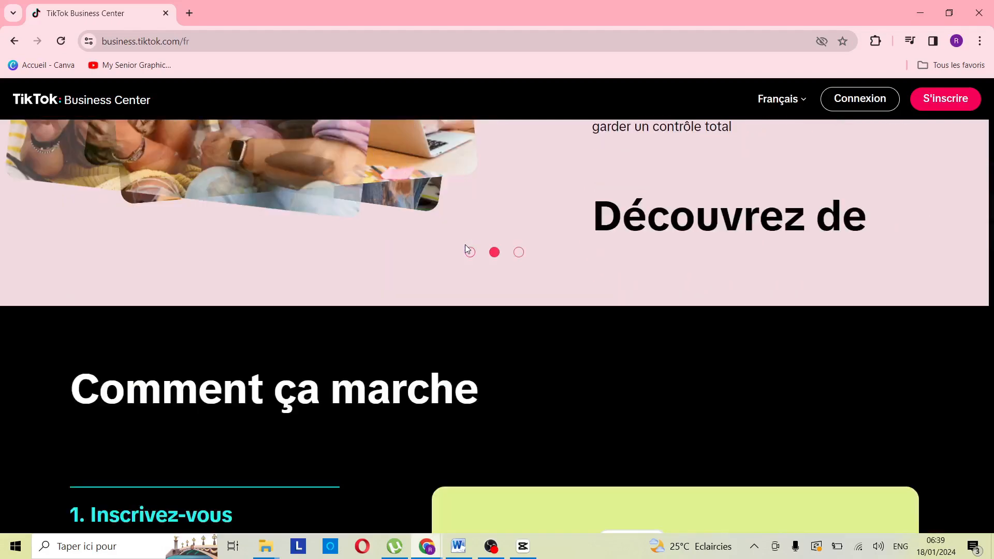
{"action": "scroll", "coordinate": [471, 259], "scroll_direction": "up", "scroll_amount": 10}
{"action": "scroll", "coordinate": [475, 273], "scroll_direction": "down", "scroll_amount": 9}
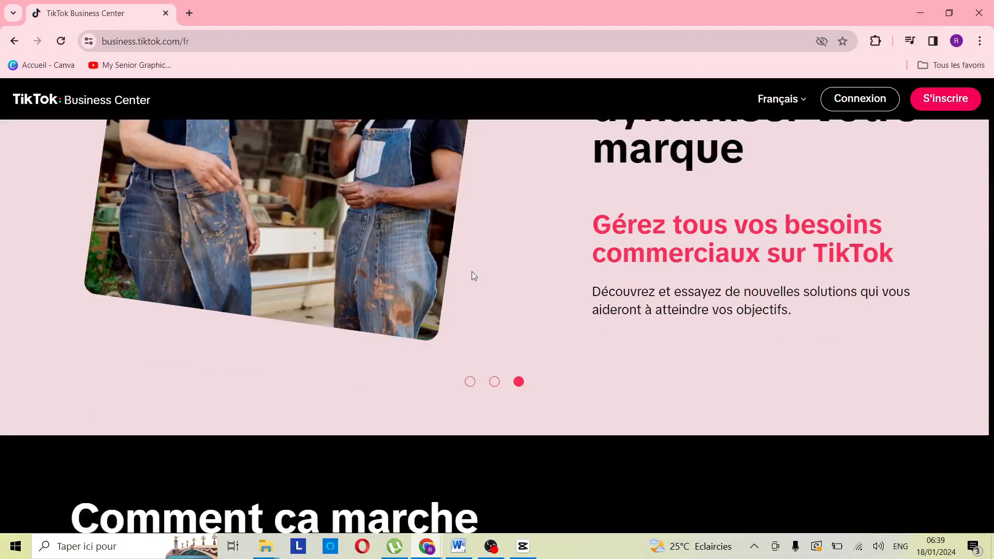
{"action": "scroll", "coordinate": [472, 275], "scroll_direction": "up", "scroll_amount": 3}
{"action": "scroll", "coordinate": [469, 274], "scroll_direction": "down", "scroll_amount": 3}
{"action": "scroll", "coordinate": [507, 277], "scroll_direction": "down", "scroll_amount": 6}
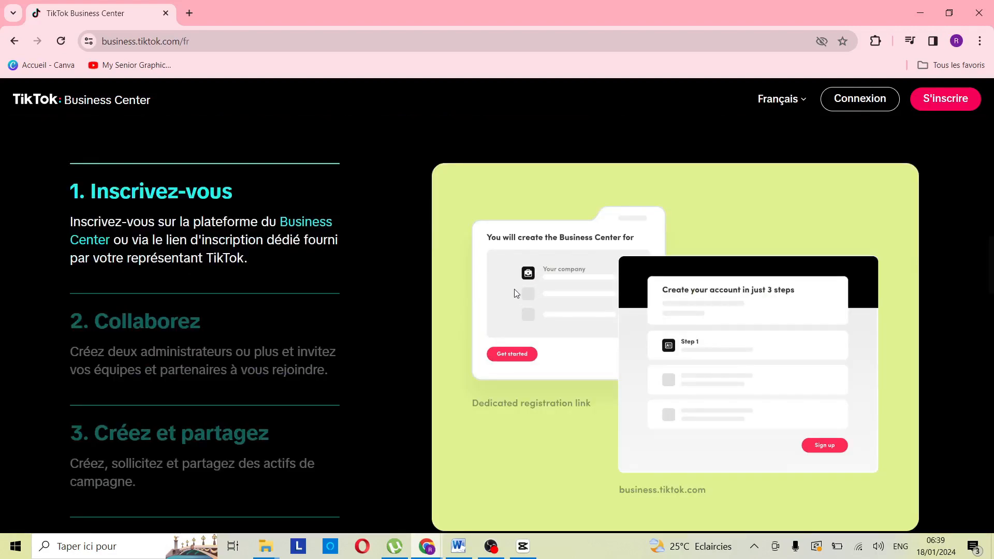
{"action": "scroll", "coordinate": [506, 294], "scroll_direction": "down", "scroll_amount": 12}
{"action": "scroll", "coordinate": [506, 296], "scroll_direction": "up", "scroll_amount": 5}
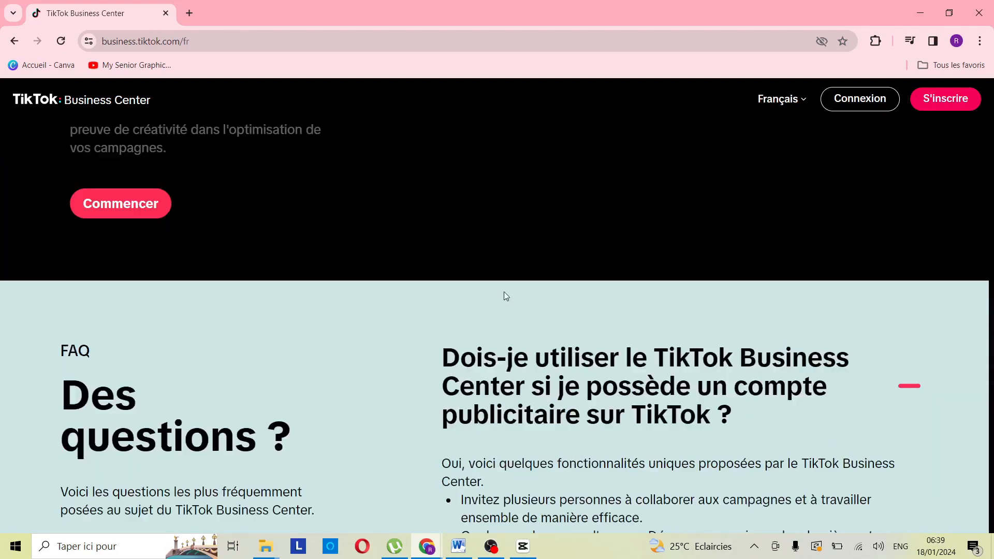
{"action": "scroll", "coordinate": [505, 295], "scroll_direction": "up", "scroll_amount": 11}
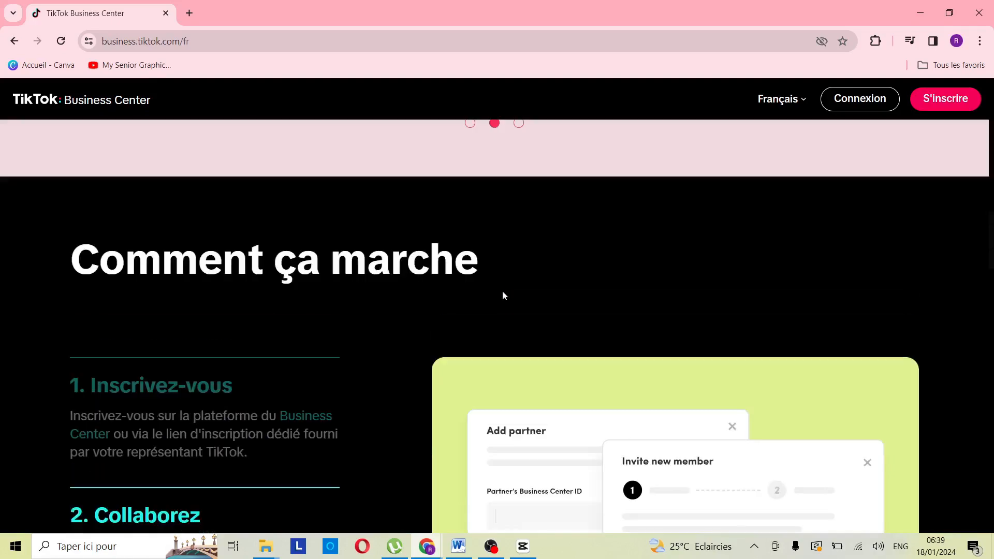
{"action": "scroll", "coordinate": [502, 291], "scroll_direction": "up", "scroll_amount": 12}
{"action": "scroll", "coordinate": [501, 291], "scroll_direction": "down", "scroll_amount": 5}
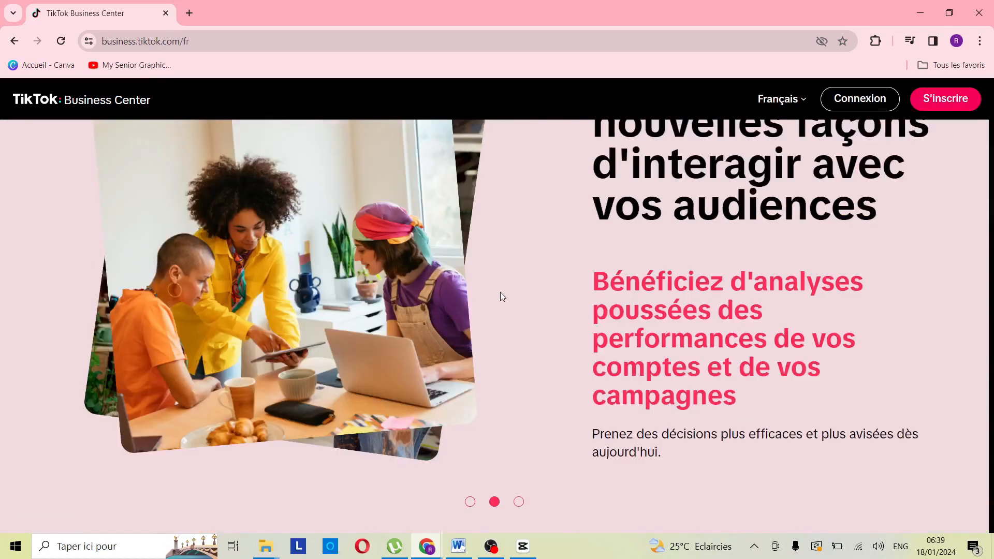
{"action": "scroll", "coordinate": [500, 293], "scroll_direction": "down", "scroll_amount": 10}
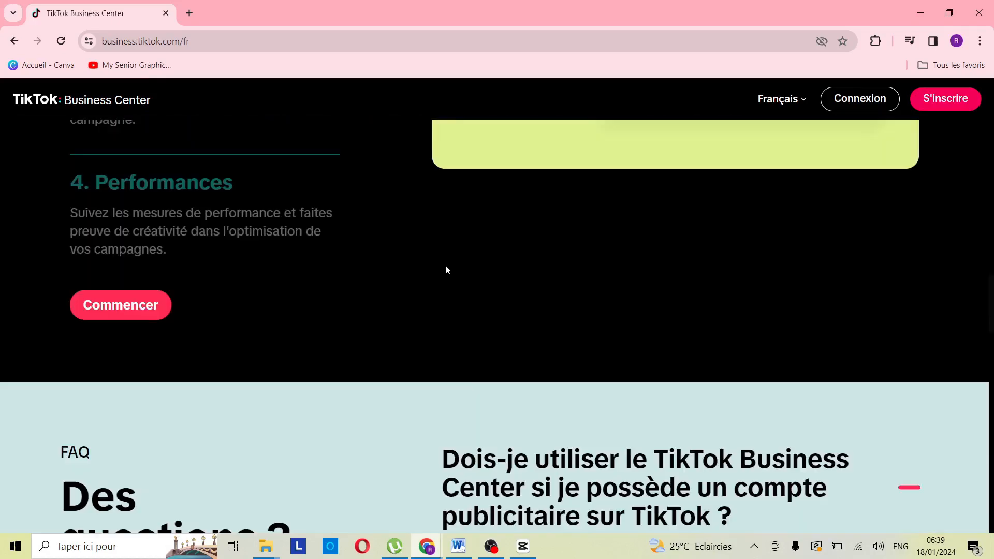
{"action": "scroll", "coordinate": [445, 266], "scroll_direction": "down", "scroll_amount": 4}
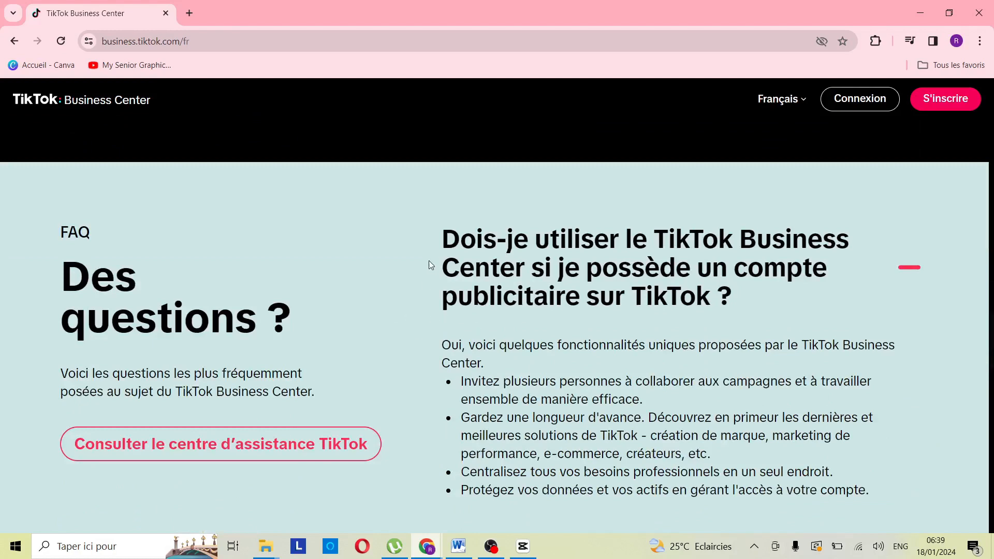
{"action": "scroll", "coordinate": [484, 222], "scroll_direction": "down", "scroll_amount": 10}
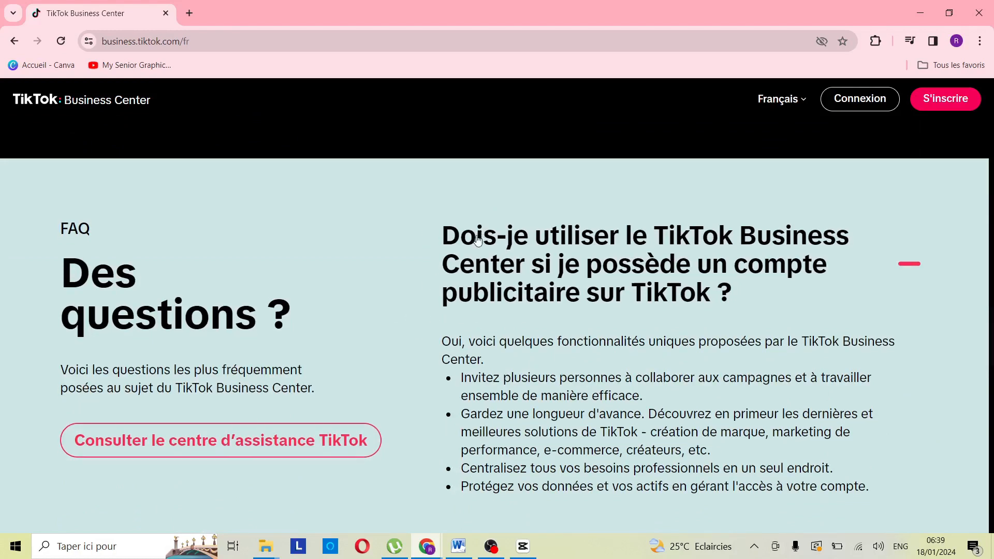
{"action": "scroll", "coordinate": [475, 237], "scroll_direction": "up", "scroll_amount": 15}
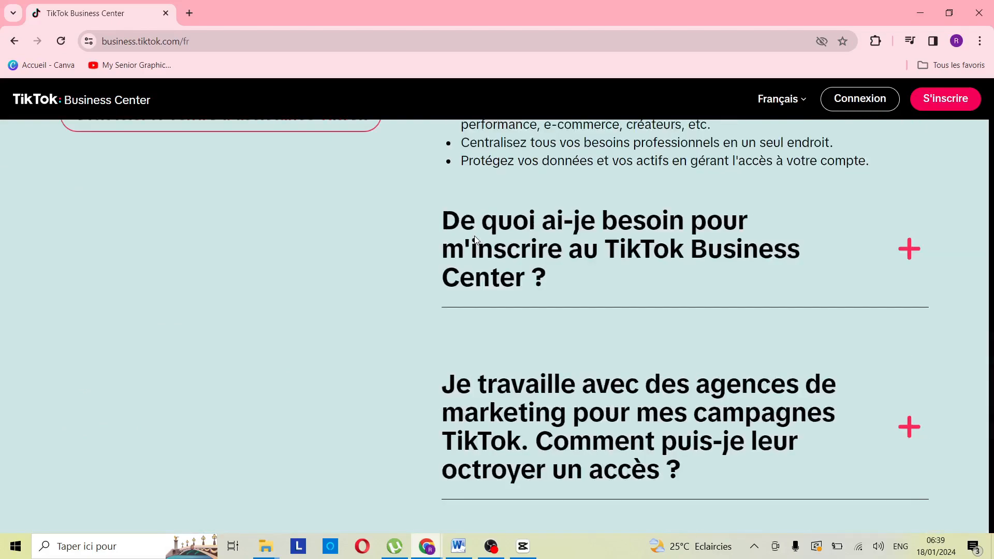
{"action": "scroll", "coordinate": [476, 239], "scroll_direction": "up", "scroll_amount": 15}
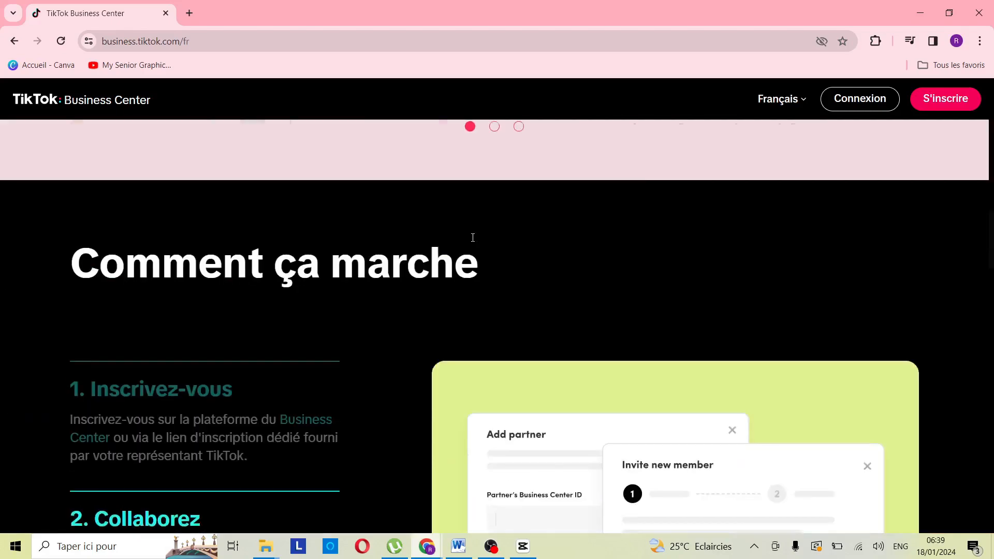
{"action": "scroll", "coordinate": [499, 242], "scroll_direction": "up", "scroll_amount": 2}
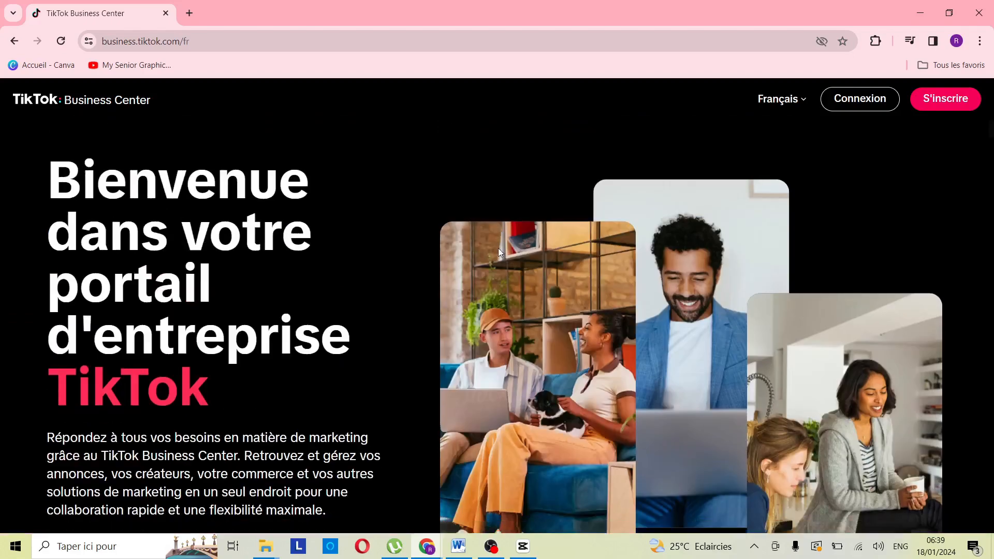
- Start the Business Center onboarding from the landing page's introduction and choose to sign up for a new account
{"action": "scroll", "coordinate": [486, 247], "scroll_direction": "down", "scroll_amount": 5}
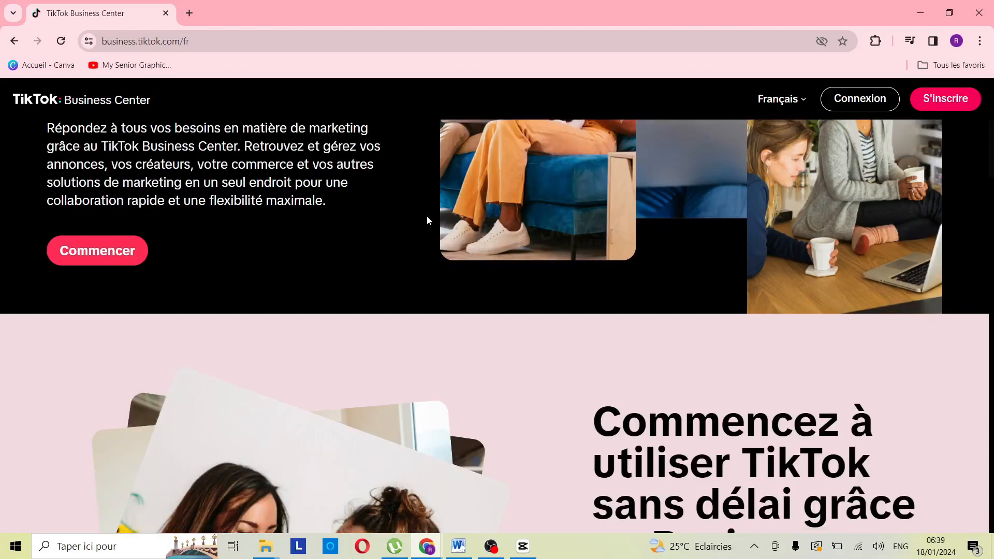
{"action": "scroll", "coordinate": [426, 221], "scroll_direction": "up", "scroll_amount": 4}
{"action": "scroll", "coordinate": [409, 230], "scroll_direction": "down", "scroll_amount": 2}
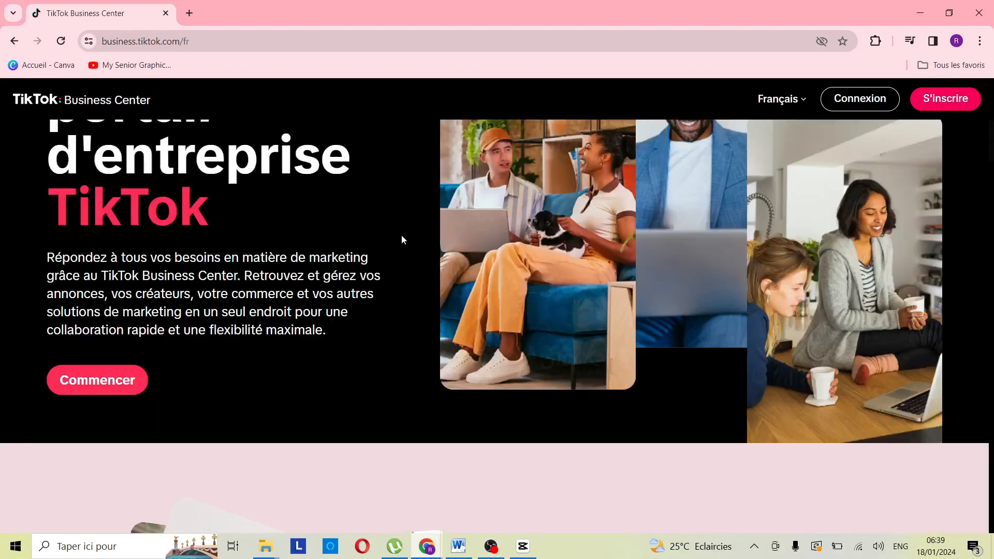
{"action": "left_click", "coordinate": [112, 384]}
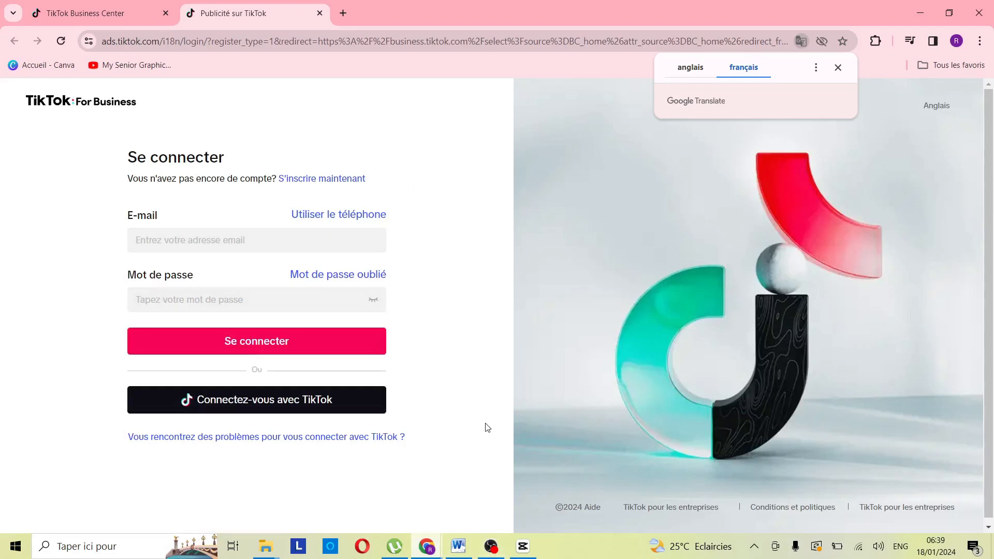
{"action": "left_click", "coordinate": [330, 179]}
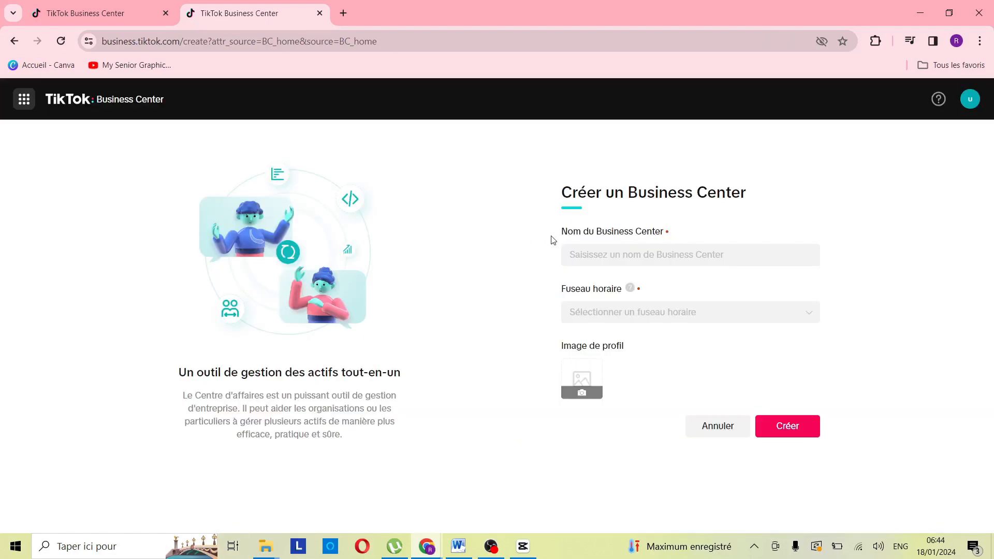
- Name the Business Center RJRND and set its time zone to (UTC+10:00) Heure de Sydney
{"action": "left_click", "coordinate": [611, 255]}
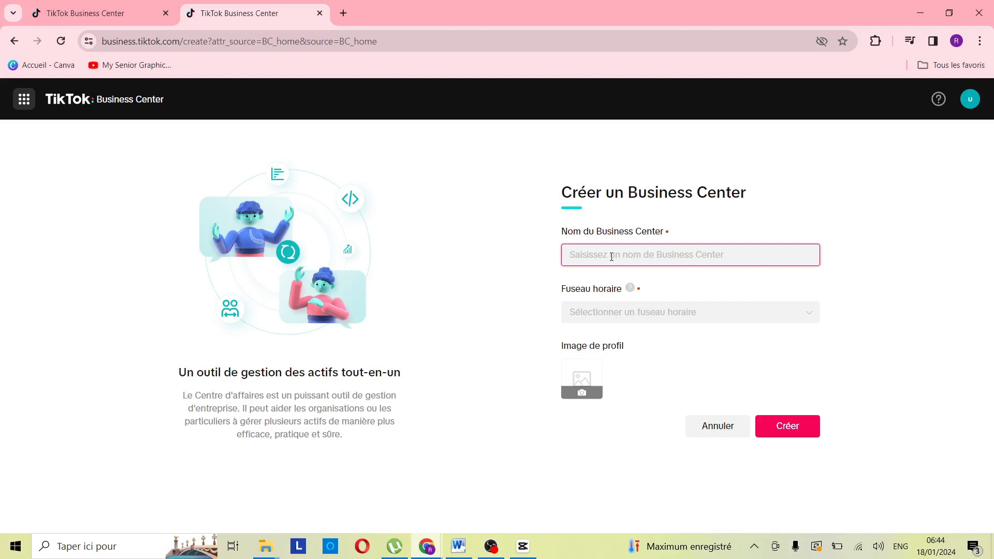
{"action": "type", "text": "RJRND"}
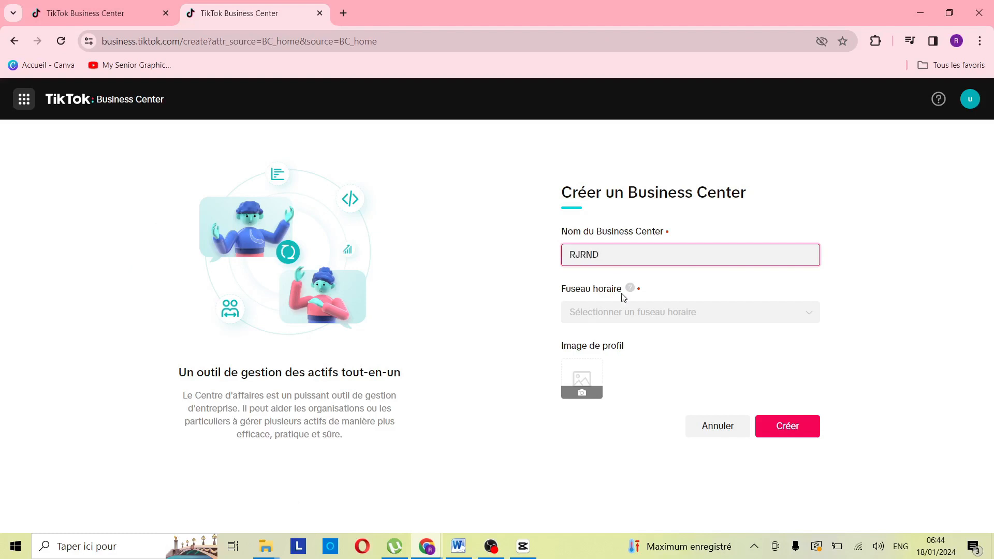
{"action": "left_click", "coordinate": [623, 312]}
{"action": "scroll", "coordinate": [690, 362], "scroll_direction": "down", "scroll_amount": 4}
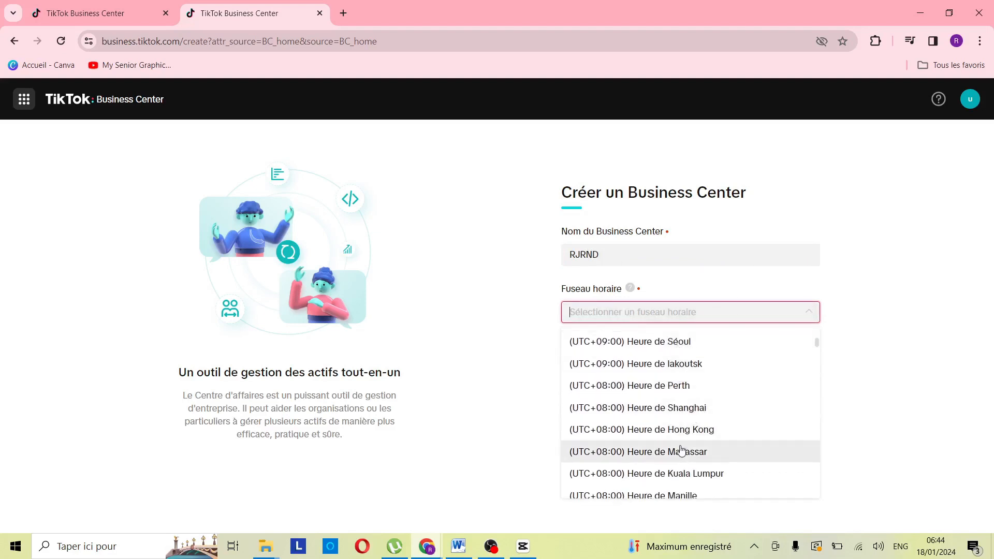
{"action": "scroll", "coordinate": [678, 452], "scroll_direction": "down", "scroll_amount": 4}
{"action": "scroll", "coordinate": [675, 453], "scroll_direction": "up", "scroll_amount": 3}
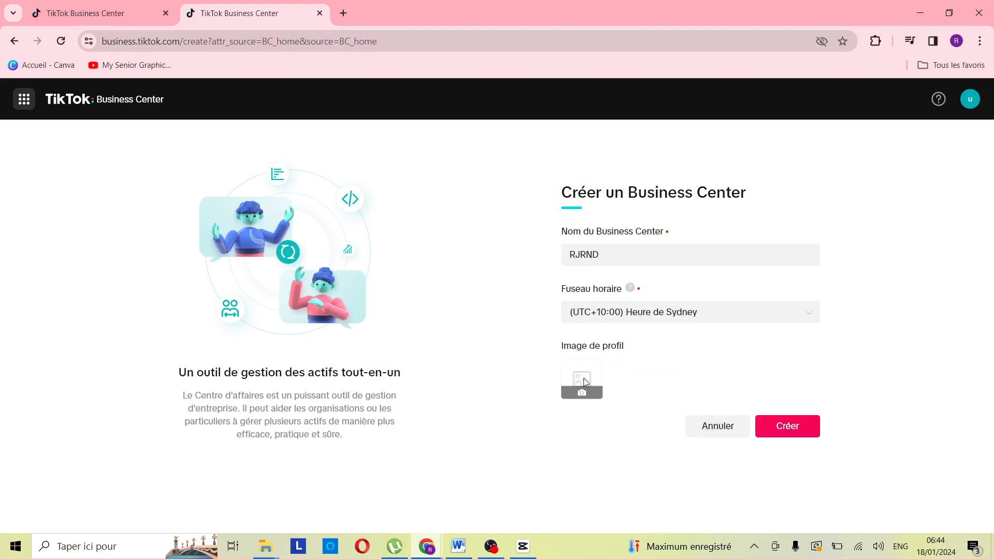
- Upload a food photo as the profile image and create the Business Center, dismissing the welcome introduction
{"action": "left_click", "coordinate": [600, 394]}
{"action": "double_click", "coordinate": [223, 199]}
{"action": "left_click", "coordinate": [809, 434]}
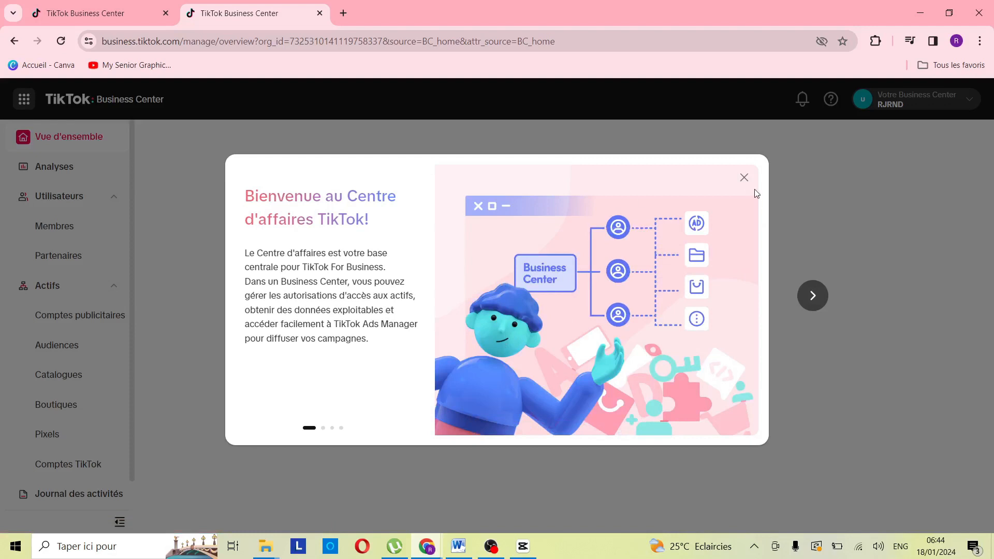
{"action": "left_click", "coordinate": [744, 177]}
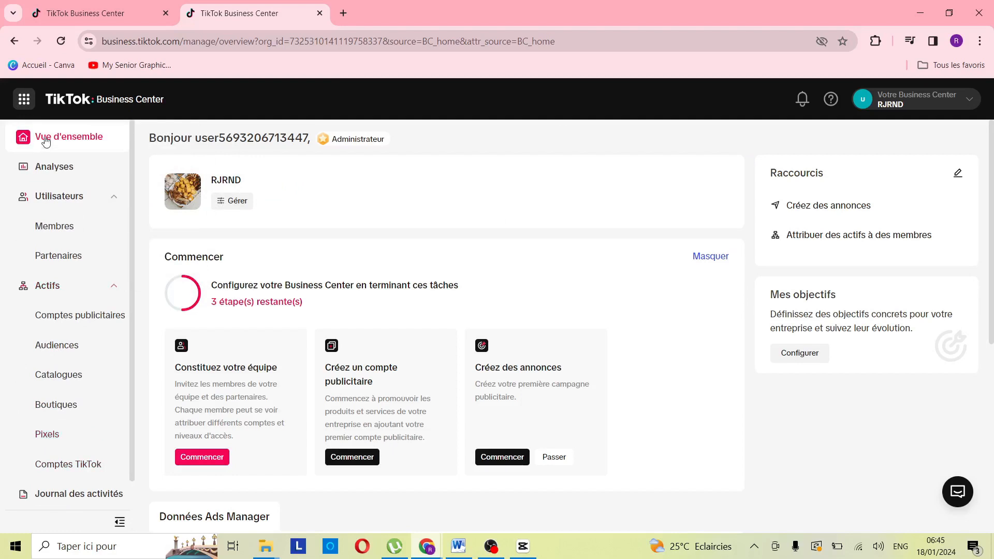
- Look over the Business Center overview, visit the Analyses page and return to the overview
{"action": "scroll", "coordinate": [27, 356], "scroll_direction": "down", "scroll_amount": 2}
{"action": "scroll", "coordinate": [26, 361], "scroll_direction": "up", "scroll_amount": 2}
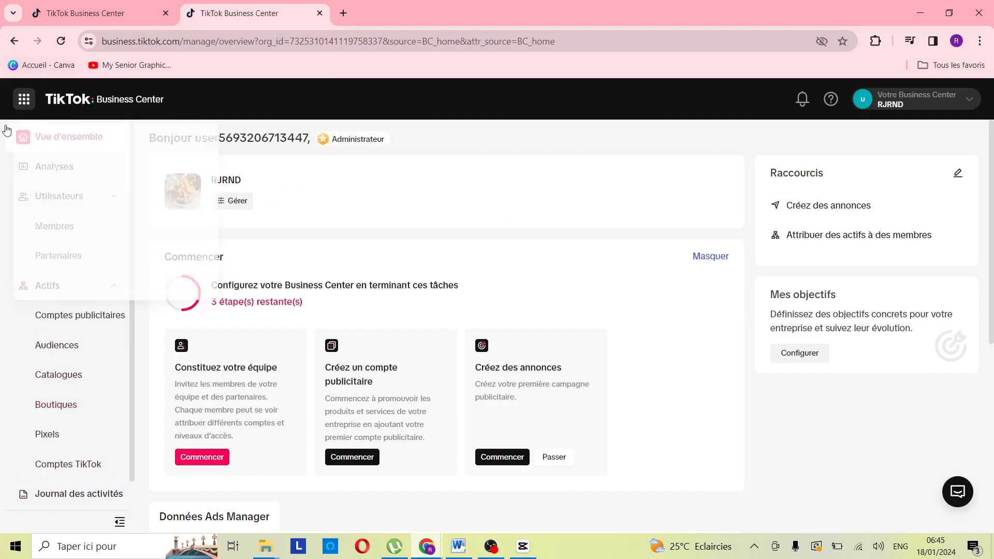
{"action": "mouse_move", "coordinate": [24, 107]}
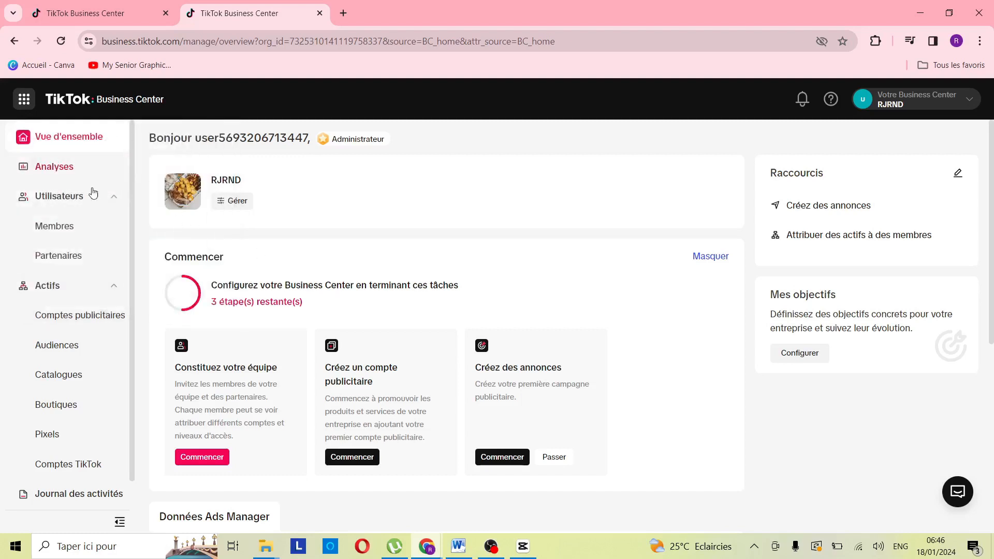
{"action": "left_click", "coordinate": [37, 174]}
{"action": "key", "text": "alt+Left"}
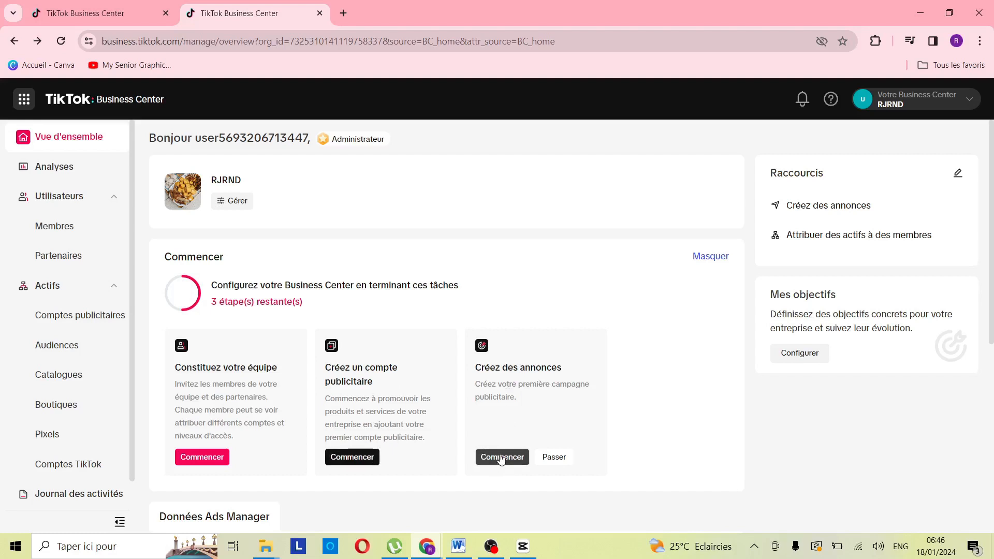
{"action": "scroll", "coordinate": [72, 348], "scroll_direction": "down", "scroll_amount": 2}
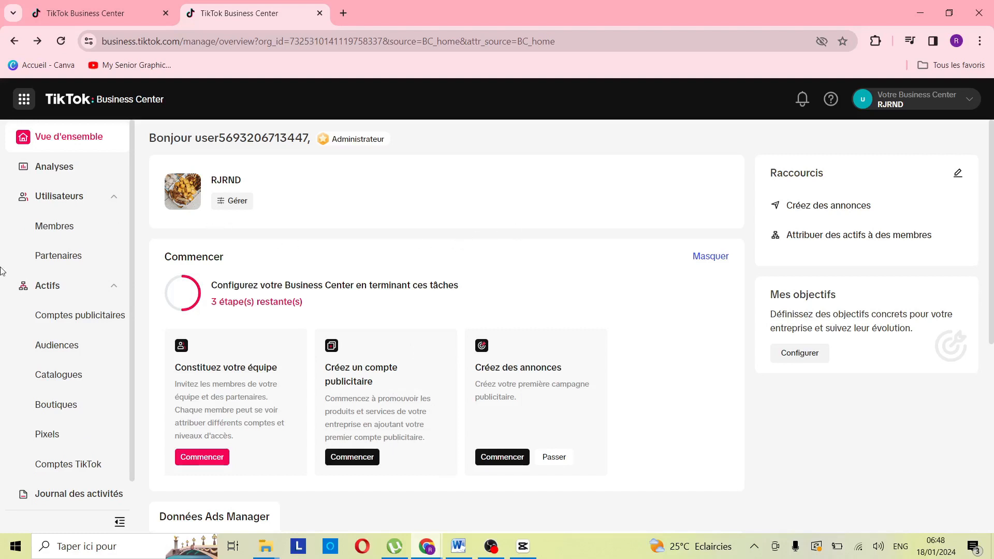
- Start adding a catalogue to the Business Center's assets and name it HABBIT
{"action": "left_click", "coordinate": [77, 376]}
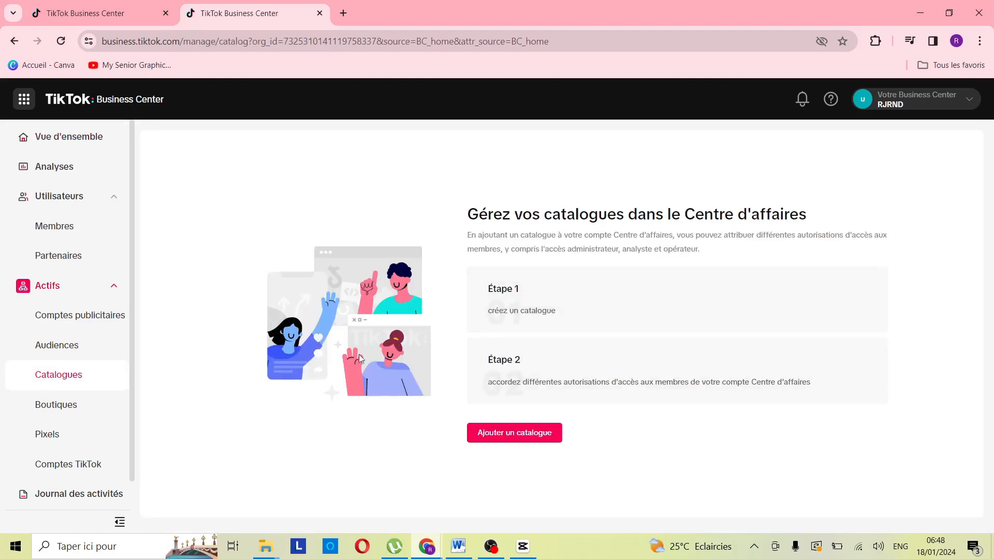
{"action": "left_click", "coordinate": [524, 437]}
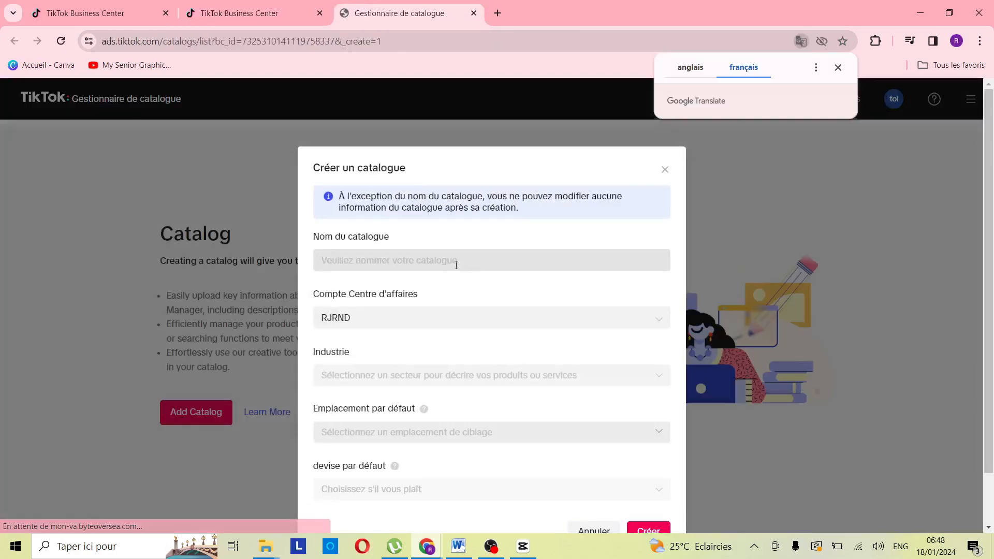
{"action": "left_click", "coordinate": [456, 265]}
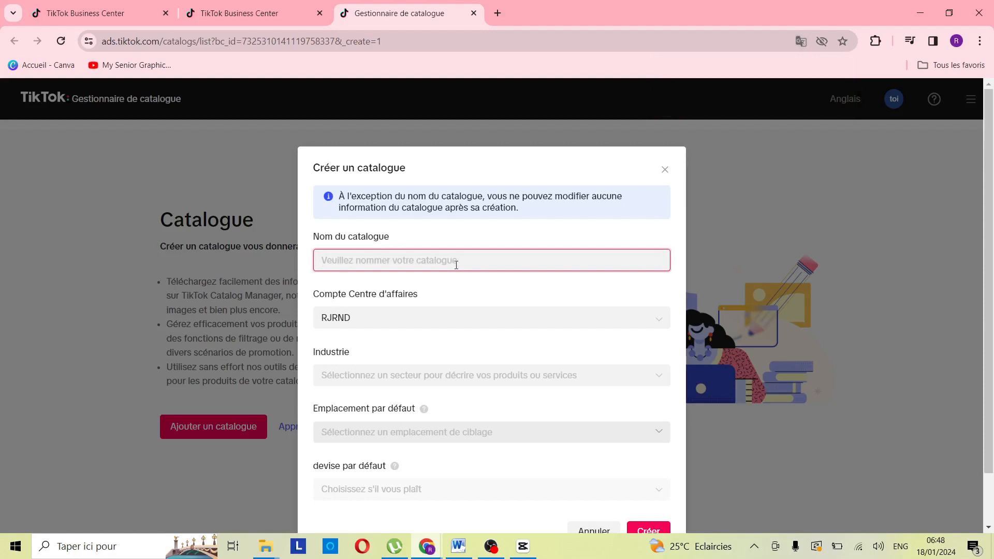
{"action": "type", "text": "V"}
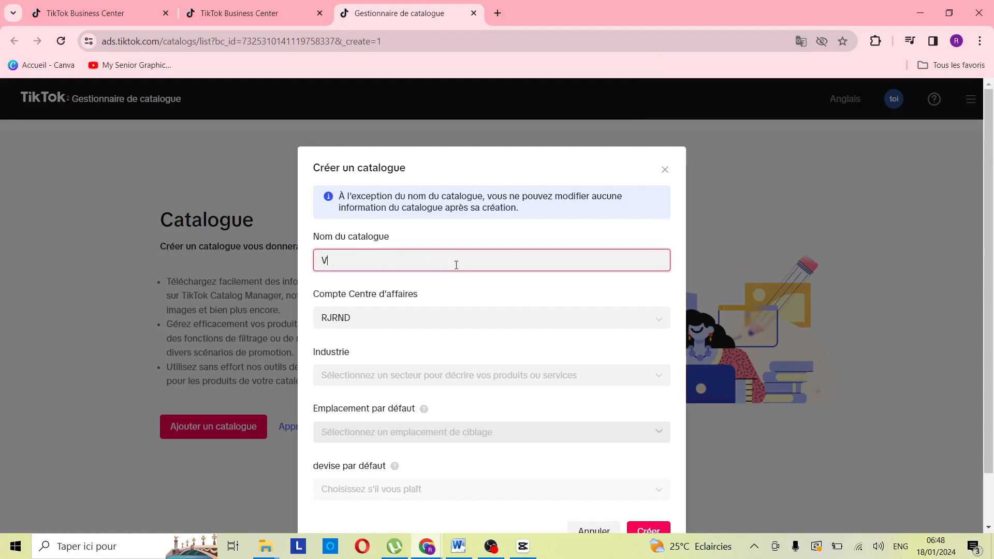
{"action": "key", "text": "BackSpace"}
{"action": "type", "text": "HABBIT"}
- Set the catalogue's industry to E-commerce and its default location to France
{"action": "left_click", "coordinate": [477, 376]}
{"action": "left_click", "coordinate": [486, 406]}
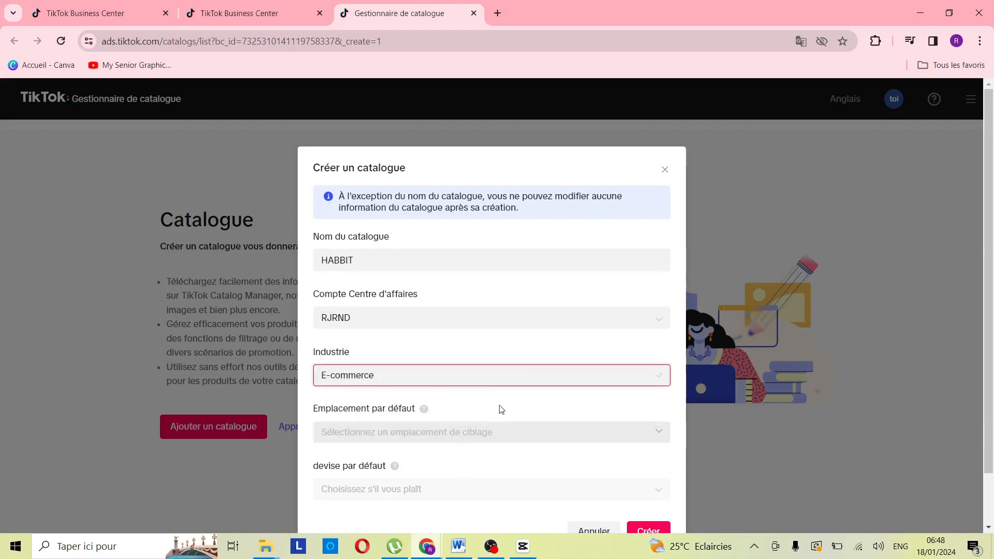
{"action": "left_click", "coordinate": [407, 432]}
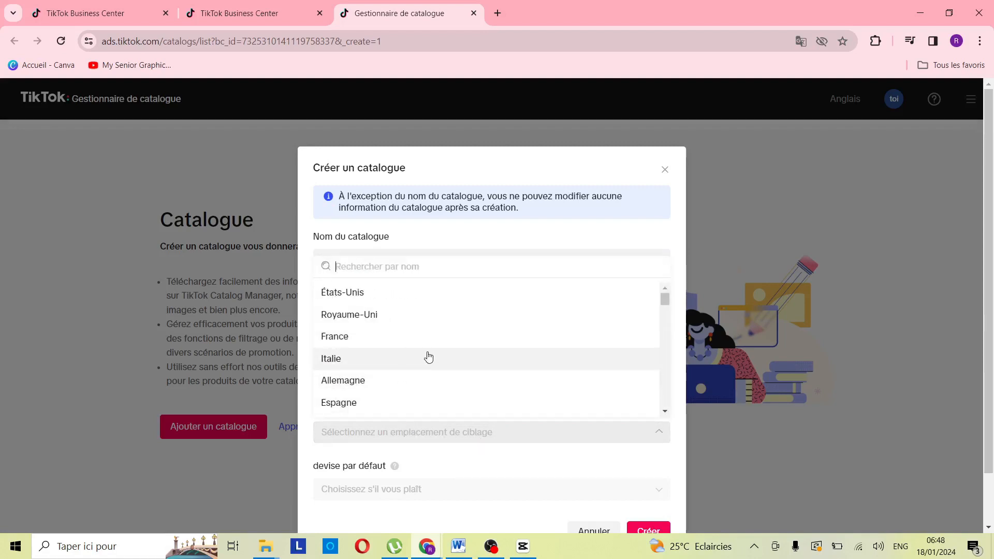
{"action": "left_click", "coordinate": [393, 339]}
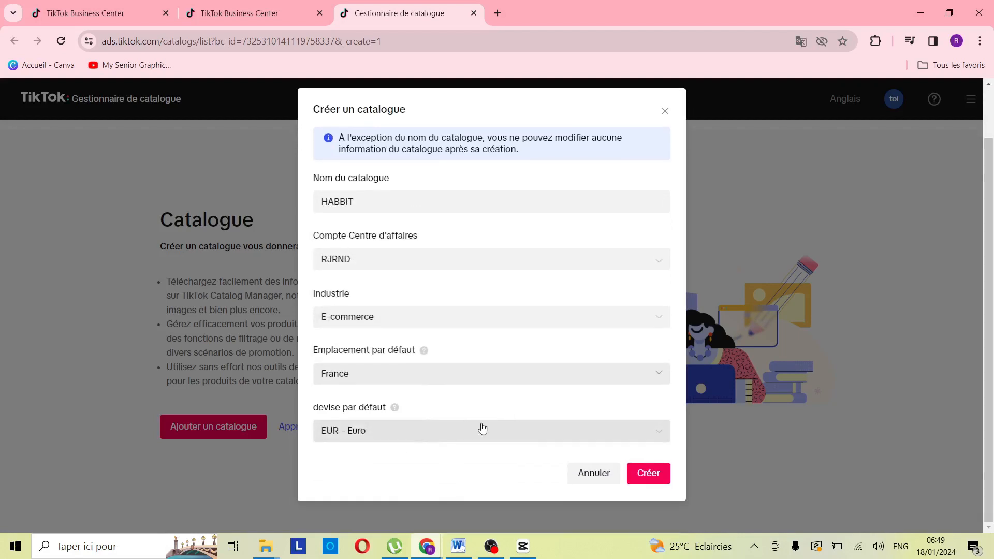
- Create the HABBIT catalogue with EUR - Euro as default currency and start adding a product manually
{"action": "left_click", "coordinate": [655, 473]}
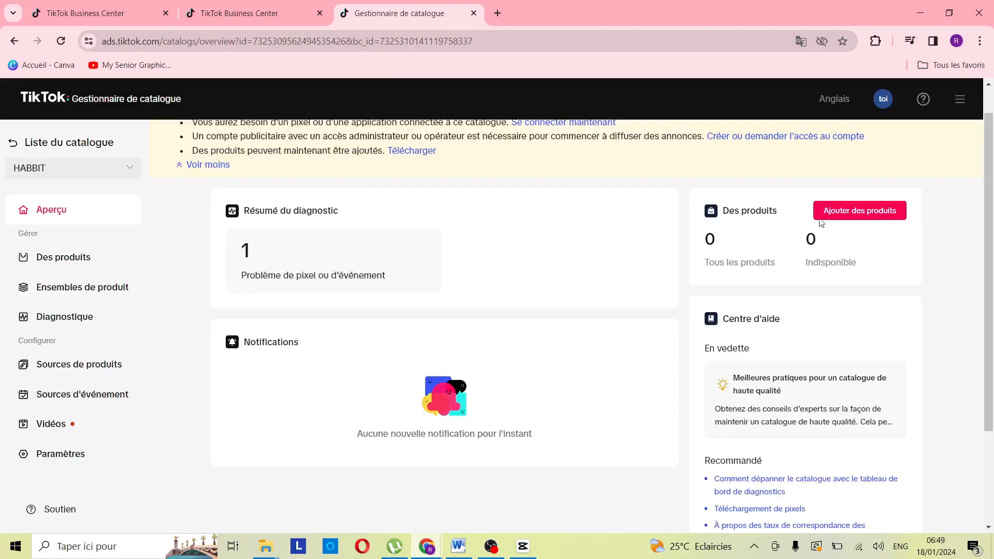
{"action": "left_click", "coordinate": [864, 217]}
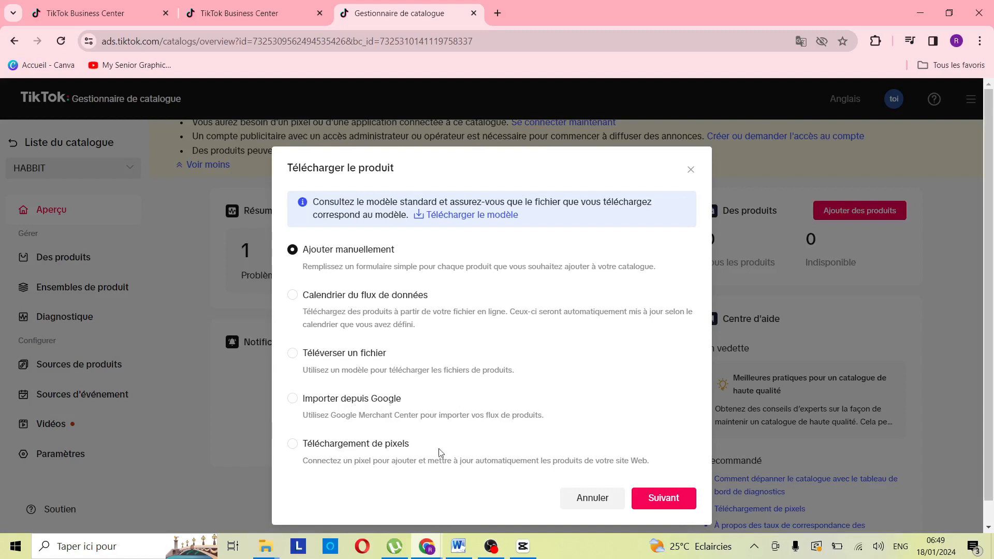
{"action": "left_click", "coordinate": [669, 500]}
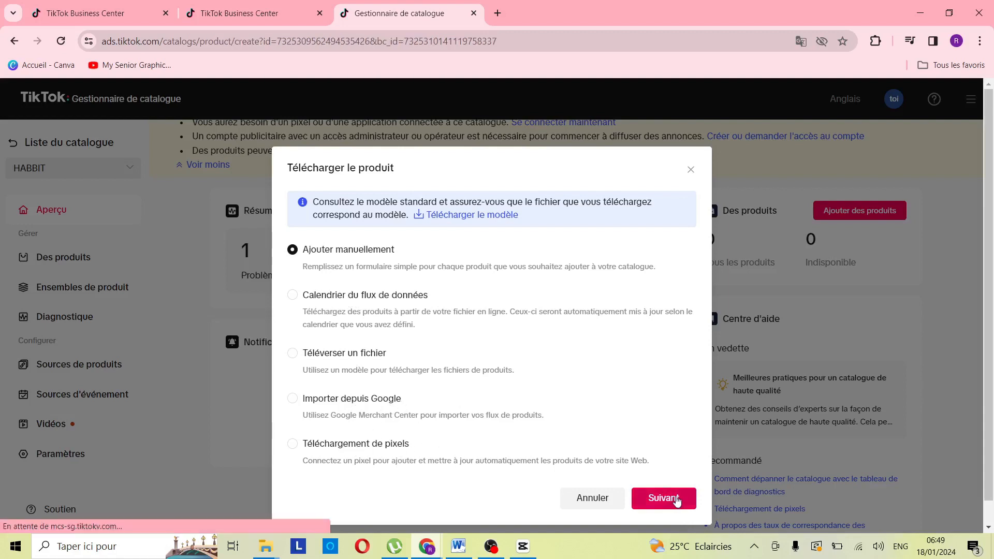
- Enter the product title CHEMISE, the description "CHEMISE EN COTTON IDEAL POUR LHIVER" and the brand RJRND
{"action": "left_click", "coordinate": [541, 208]}
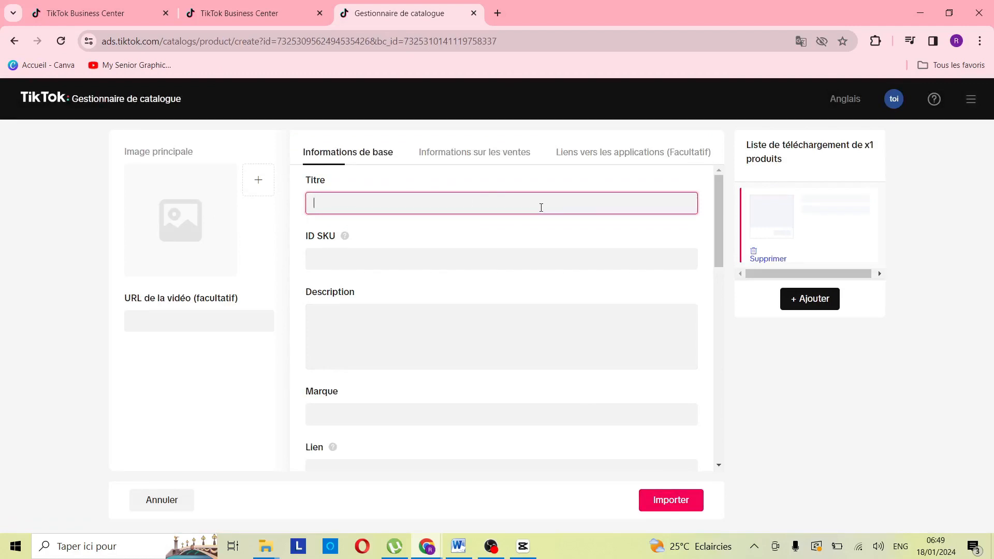
{"action": "type", "text": "CHEMISE"}
{"action": "left_click", "coordinate": [433, 262]}
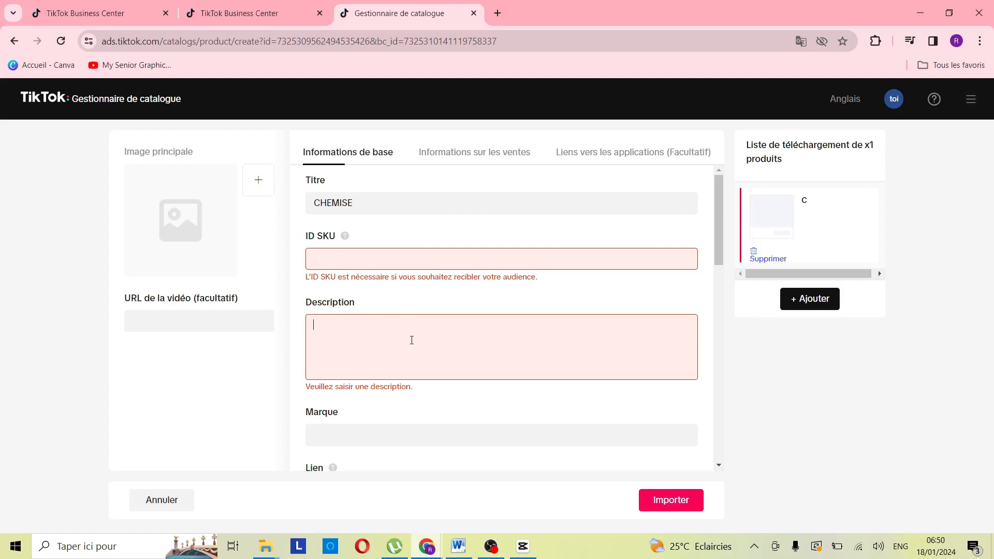
{"action": "type", "text": "CHEMISE EN COTTON"}
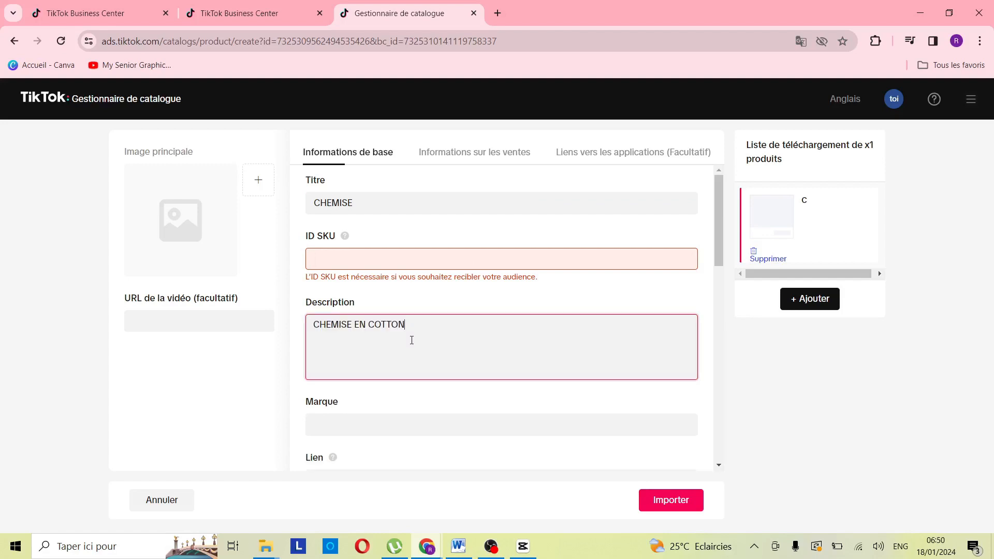
{"action": "type", "text": " IDEAL POUR LHIVER"}
{"action": "scroll", "coordinate": [432, 317], "scroll_direction": "down", "scroll_amount": 3}
{"action": "left_click", "coordinate": [418, 303]}
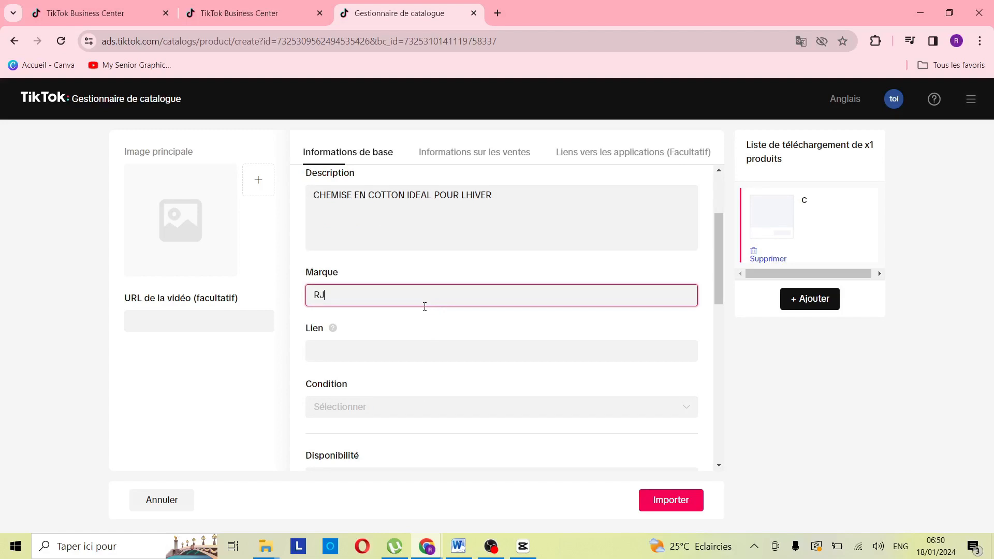
{"action": "left_click", "coordinate": [437, 354]}
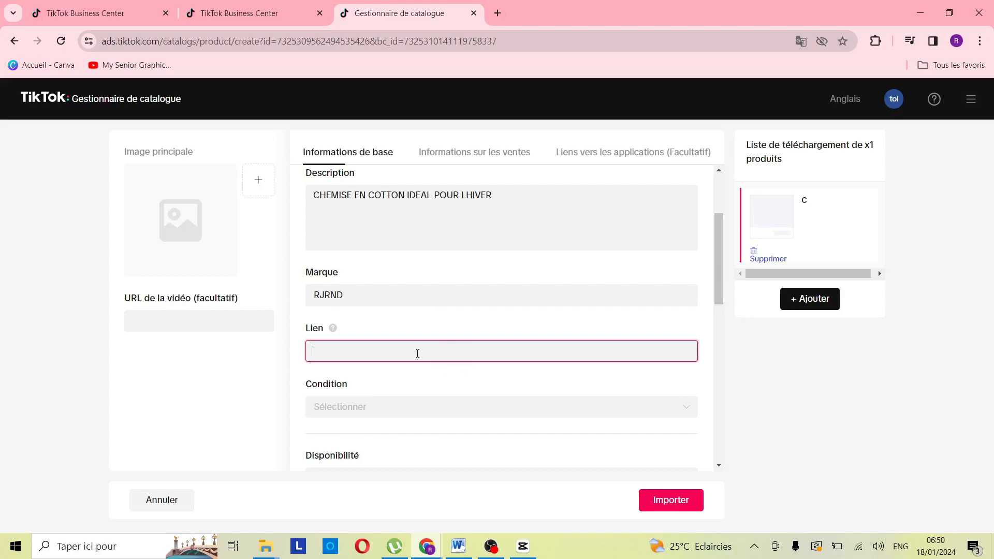
{"action": "left_click", "coordinate": [243, 13]}
{"action": "left_click", "coordinate": [561, 37]}
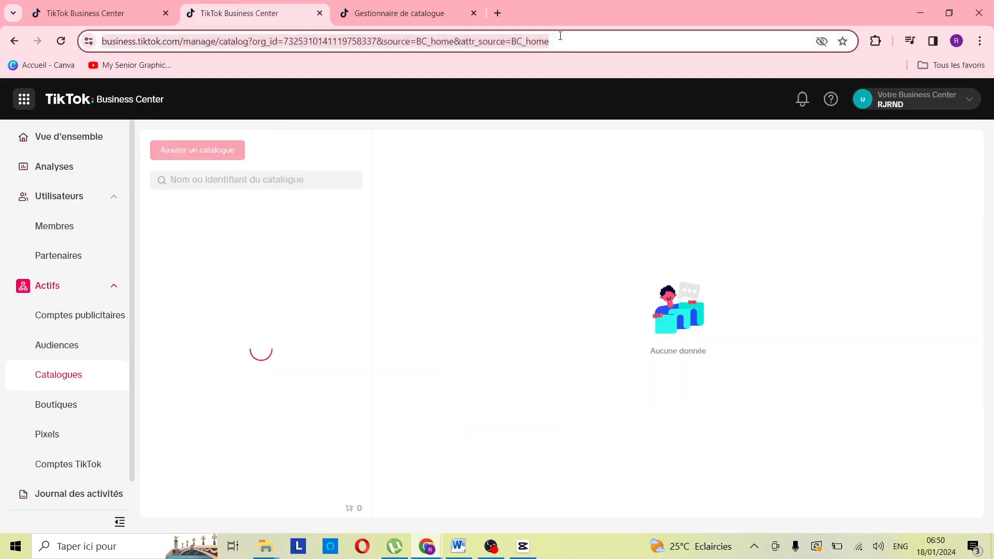
{"action": "right_click", "coordinate": [472, 49]}
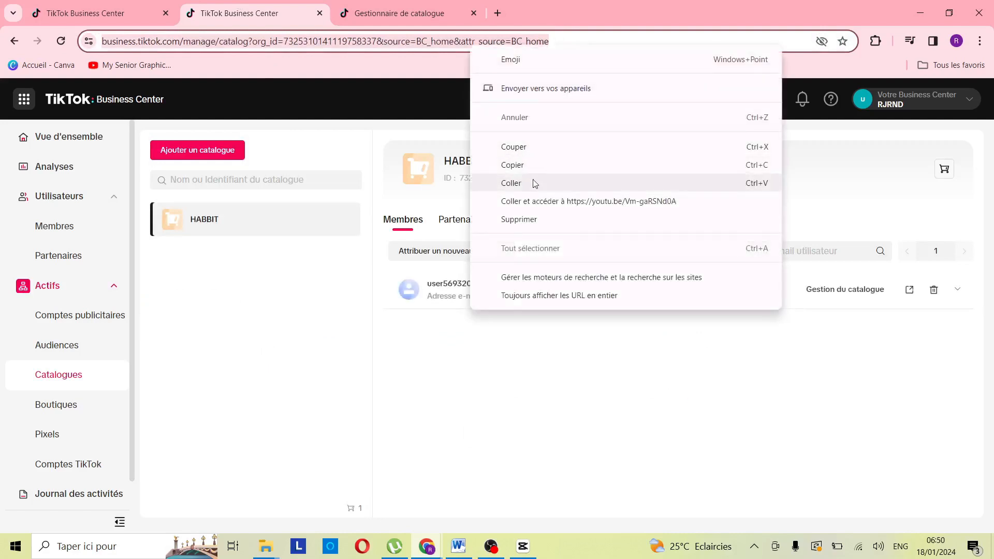
{"action": "left_click", "coordinate": [533, 181]}
{"action": "left_click", "coordinate": [414, 16]}
{"action": "right_click", "coordinate": [428, 357]}
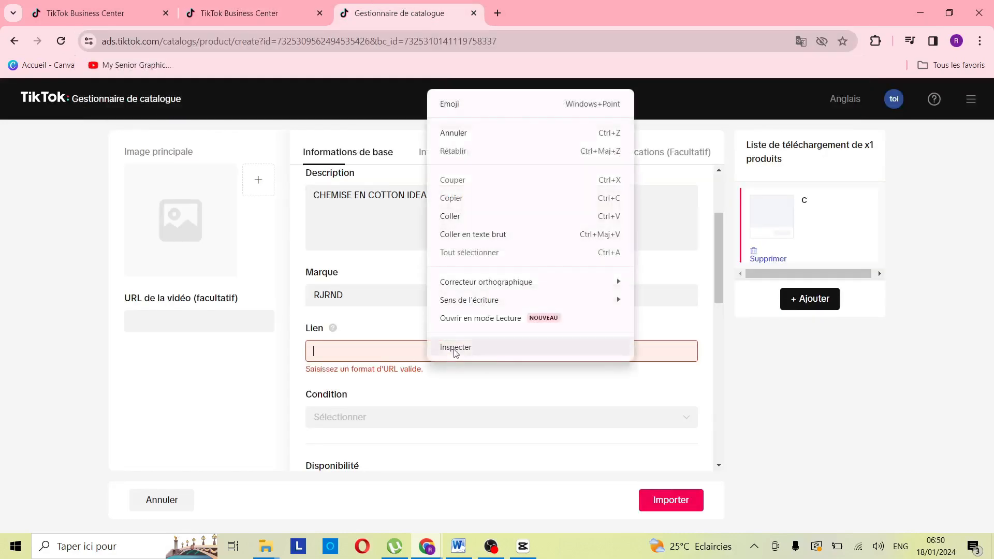
{"action": "left_click", "coordinate": [455, 217]}
- Set the product's condition to New and its availability to In Stock
{"action": "scroll", "coordinate": [453, 348], "scroll_direction": "down", "scroll_amount": 6}
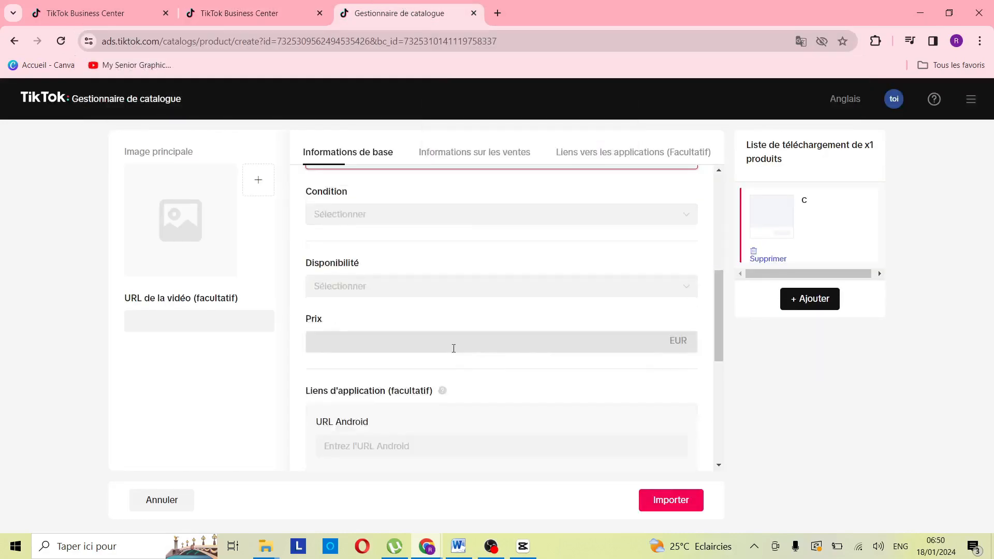
{"action": "scroll", "coordinate": [418, 262], "scroll_direction": "up", "scroll_amount": 3}
{"action": "left_click", "coordinate": [435, 220]}
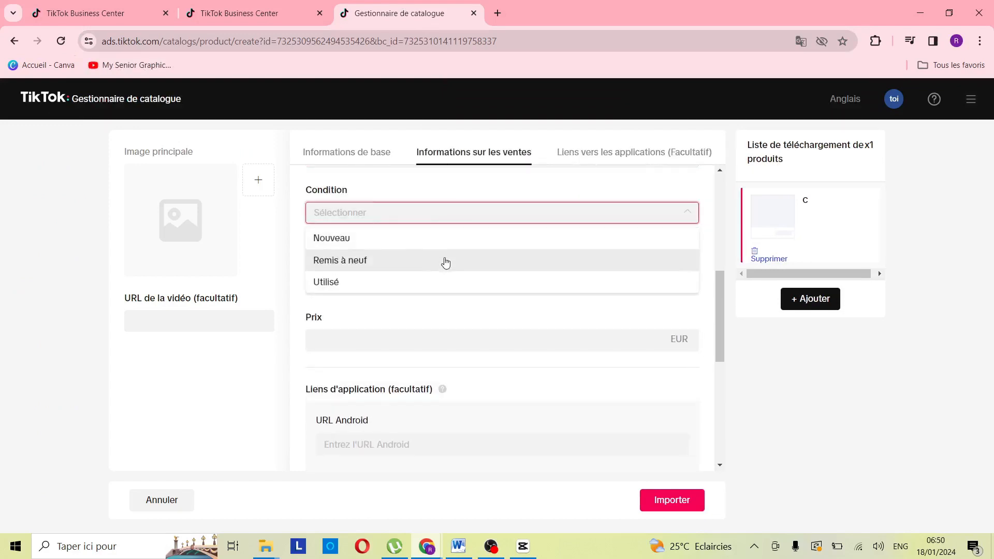
{"action": "left_click", "coordinate": [395, 246]}
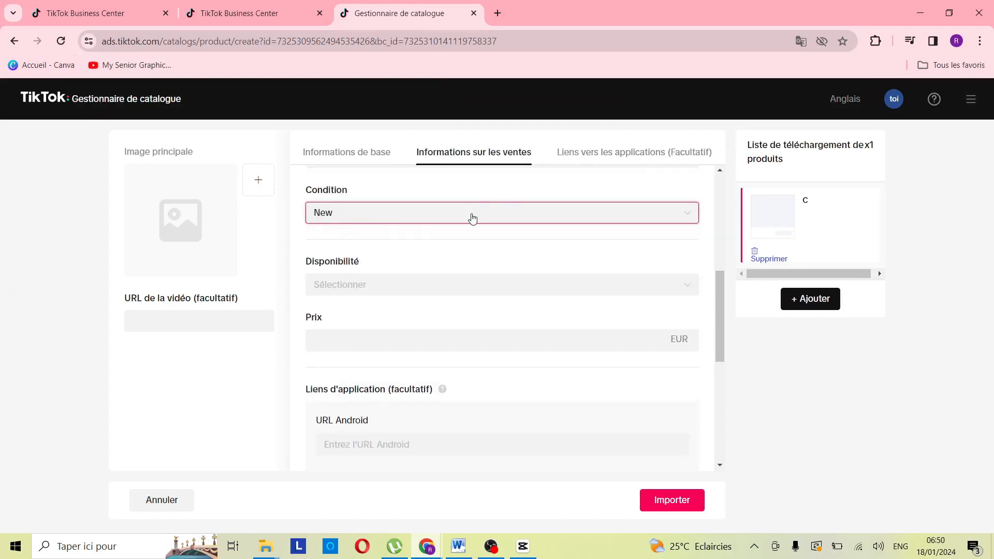
{"action": "left_click", "coordinate": [470, 215]}
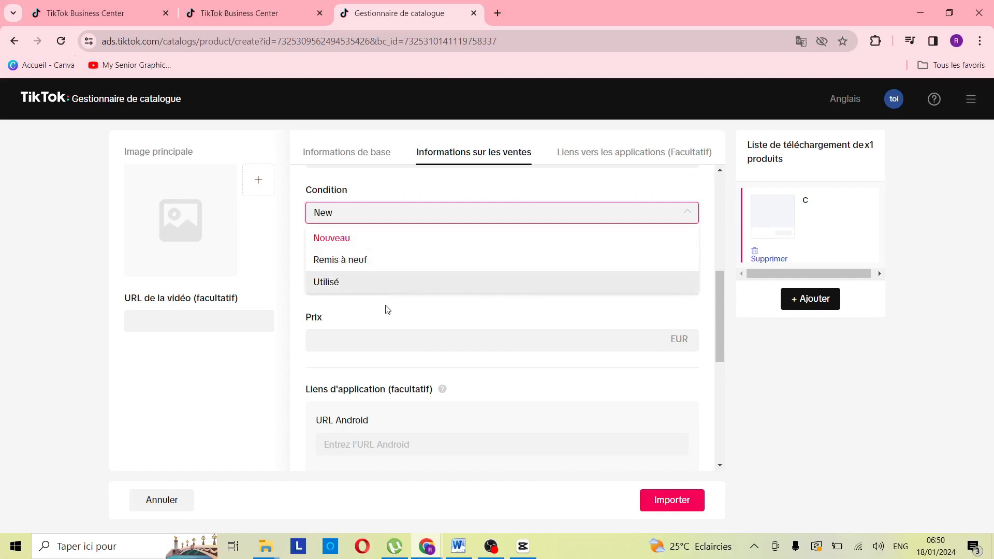
{"action": "left_click", "coordinate": [359, 306]}
{"action": "left_click", "coordinate": [416, 293]}
{"action": "left_click", "coordinate": [387, 317]}
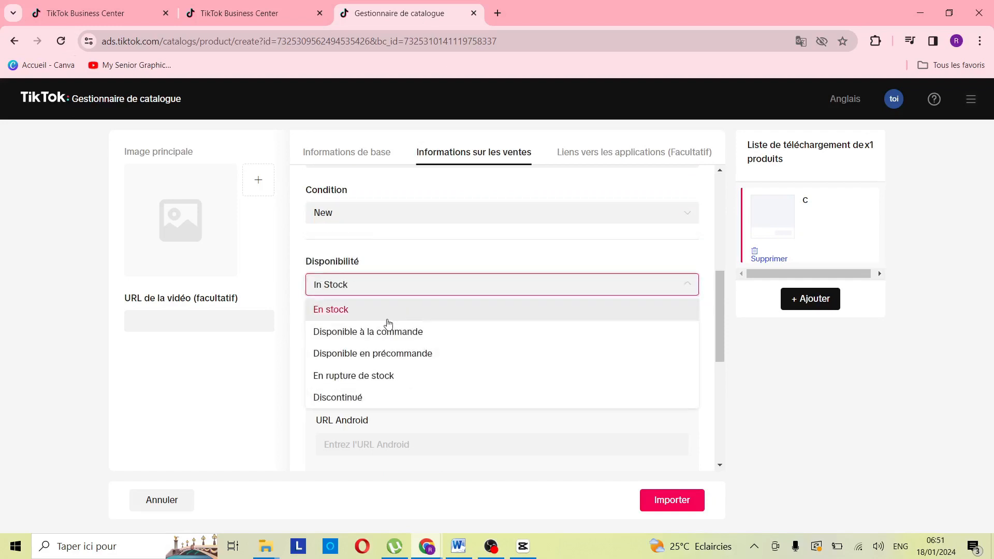
- Set the product's price to 500 EUR and look over the optional app links and entered sales details
{"action": "left_click", "coordinate": [436, 338]}
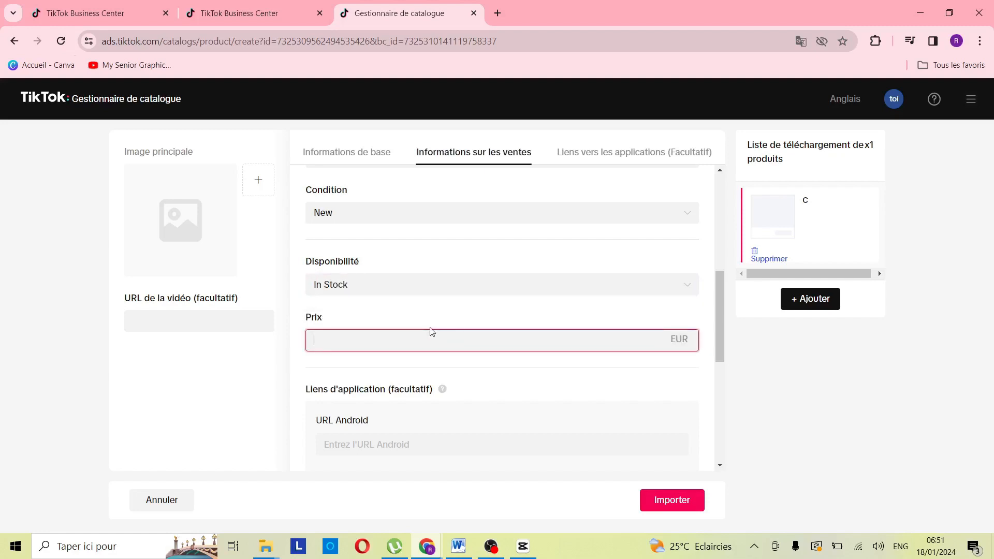
{"action": "type", "text": "500"}
{"action": "scroll", "coordinate": [610, 302], "scroll_direction": "down", "scroll_amount": 3}
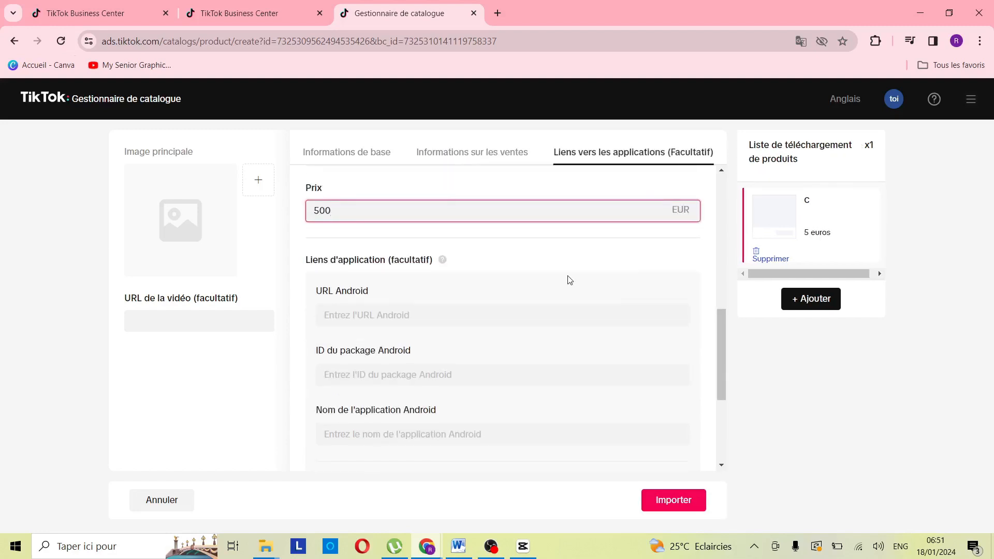
{"action": "scroll", "coordinate": [521, 326], "scroll_direction": "up", "scroll_amount": 1}
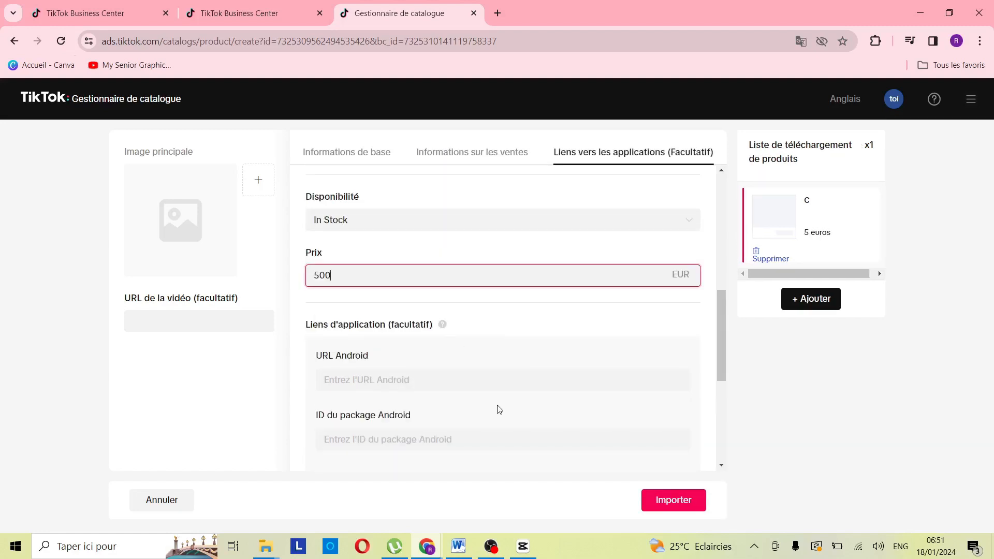
{"action": "scroll", "coordinate": [309, 296], "scroll_direction": "up", "scroll_amount": 2}
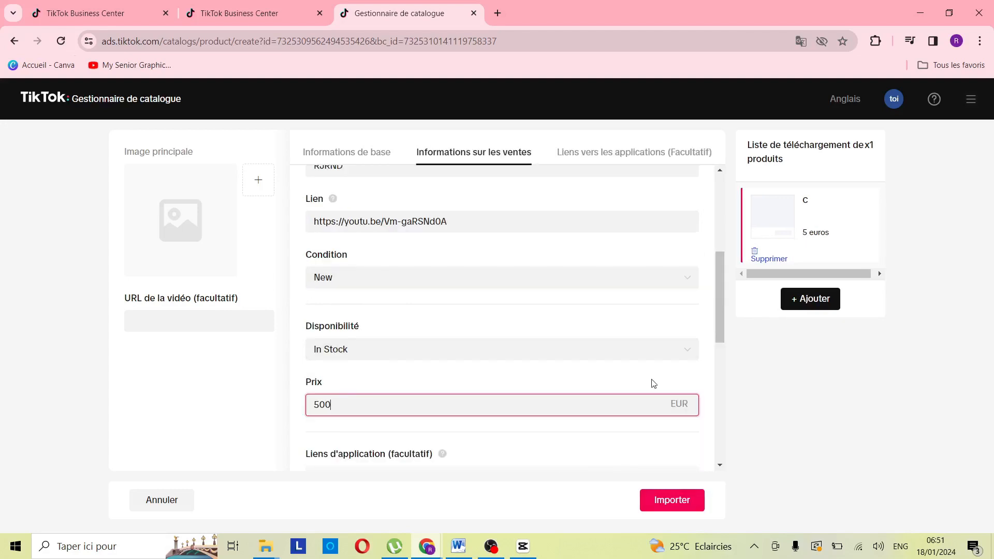
- Upload pexels-jane-doan-1128678 as the product's main image and import the product into the catalogue
{"action": "left_click", "coordinate": [221, 235]}
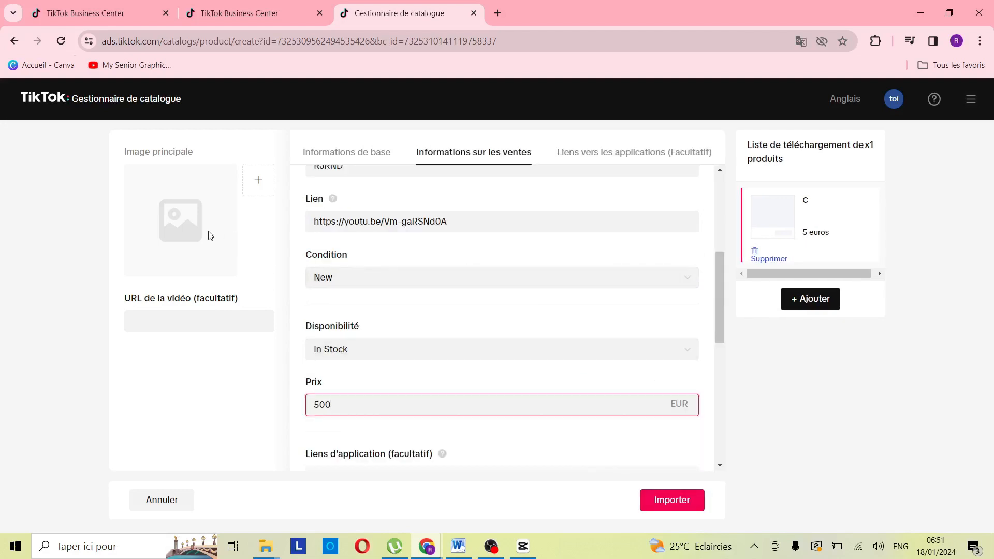
{"action": "left_click", "coordinate": [184, 265]}
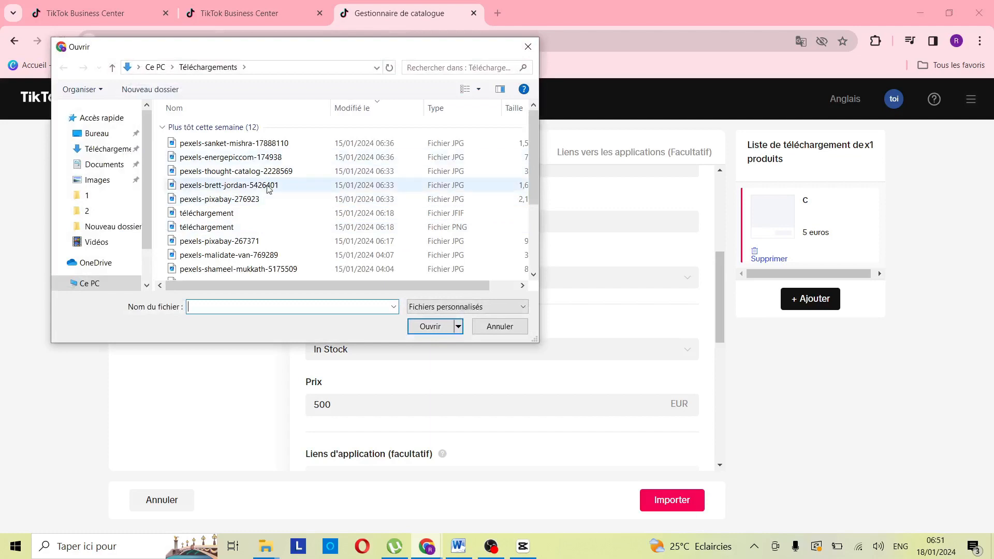
{"action": "scroll", "coordinate": [268, 189], "scroll_direction": "down", "scroll_amount": 3}
{"action": "left_click", "coordinate": [276, 212]}
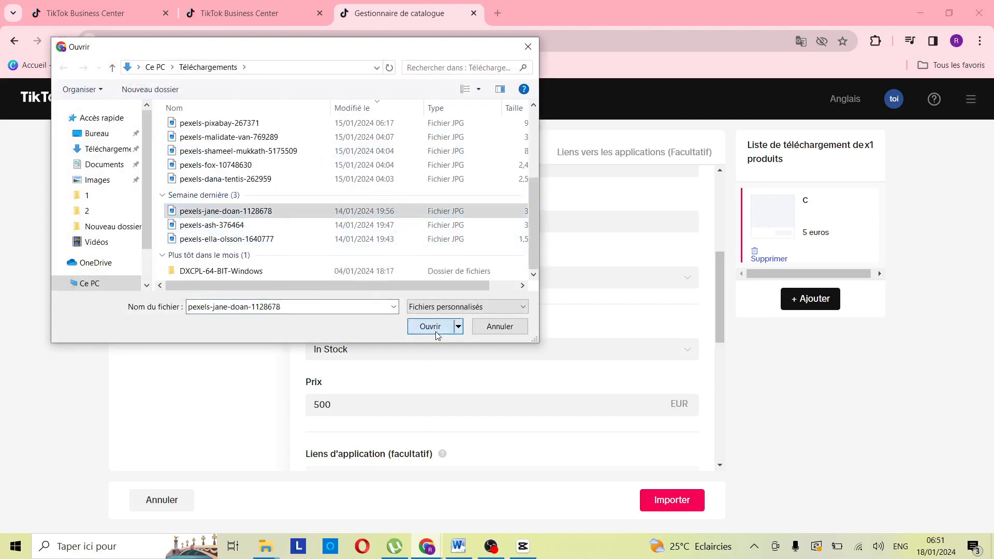
{"action": "left_click", "coordinate": [436, 331]}
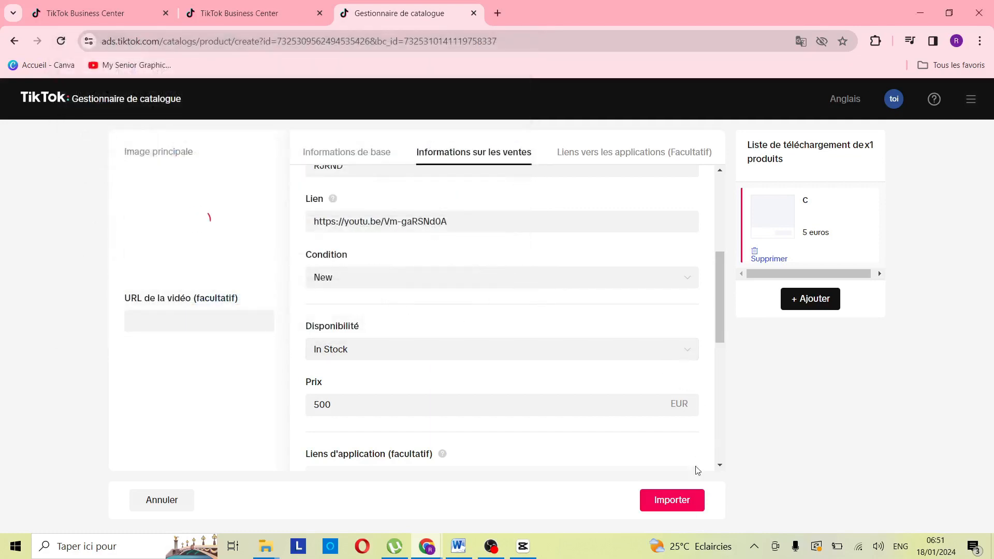
{"action": "scroll", "coordinate": [697, 468], "scroll_direction": "up", "scroll_amount": 1}
{"action": "left_click", "coordinate": [672, 501]}
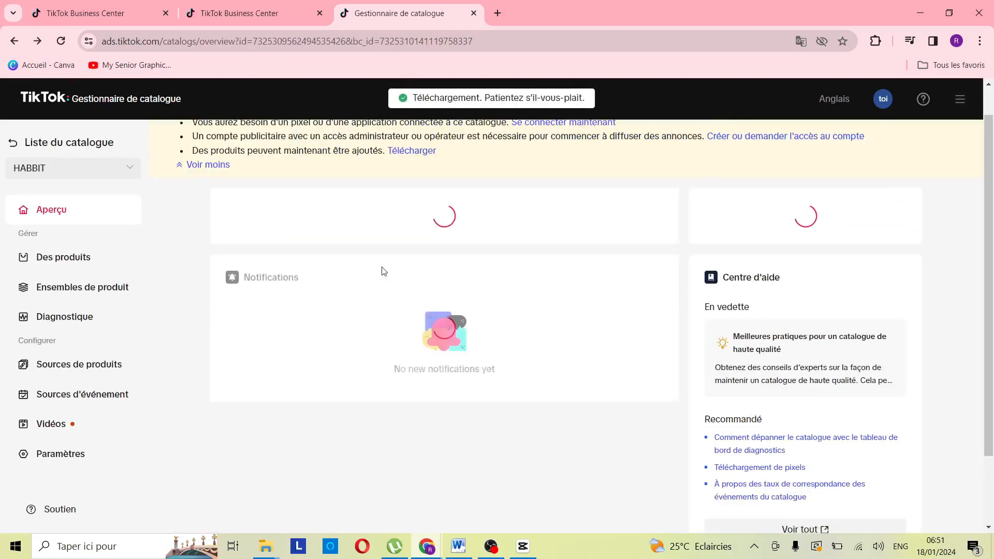
{"action": "scroll", "coordinate": [730, 316], "scroll_direction": "up", "scroll_amount": 1}
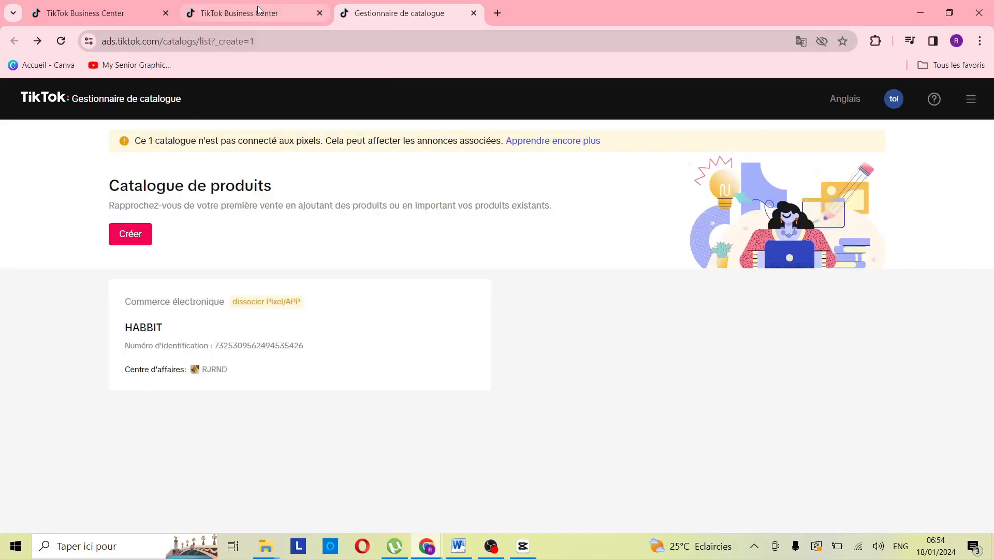
- Return to the Business Center's catalogue list and go to Ads Manager from there
{"action": "left_click", "coordinate": [259, 11]}
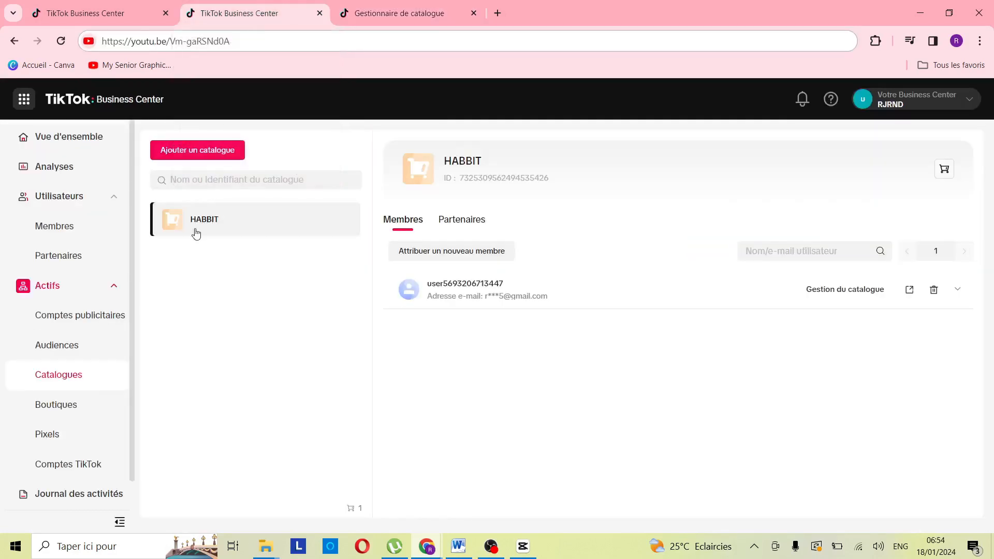
{"action": "left_click", "coordinate": [32, 107]}
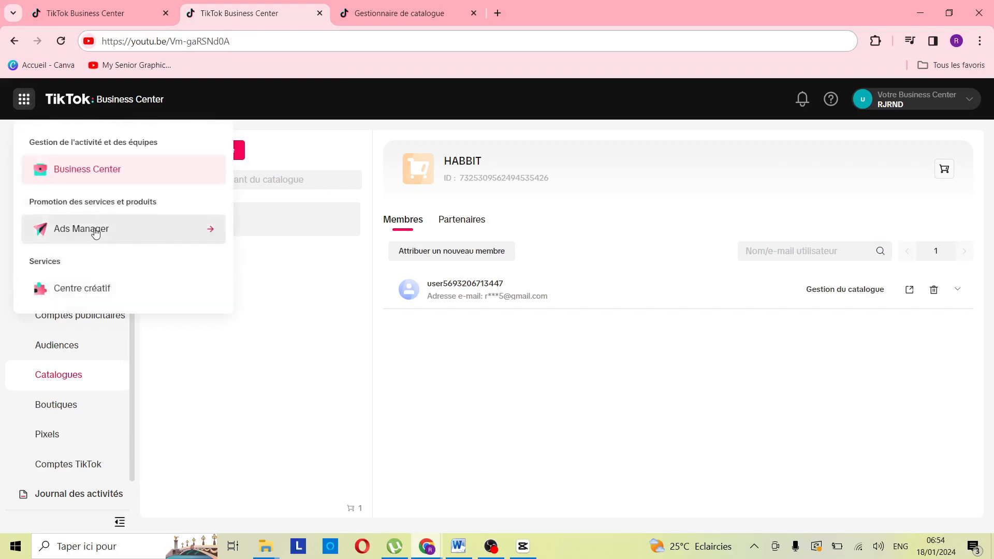
{"action": "left_click", "coordinate": [186, 242]}
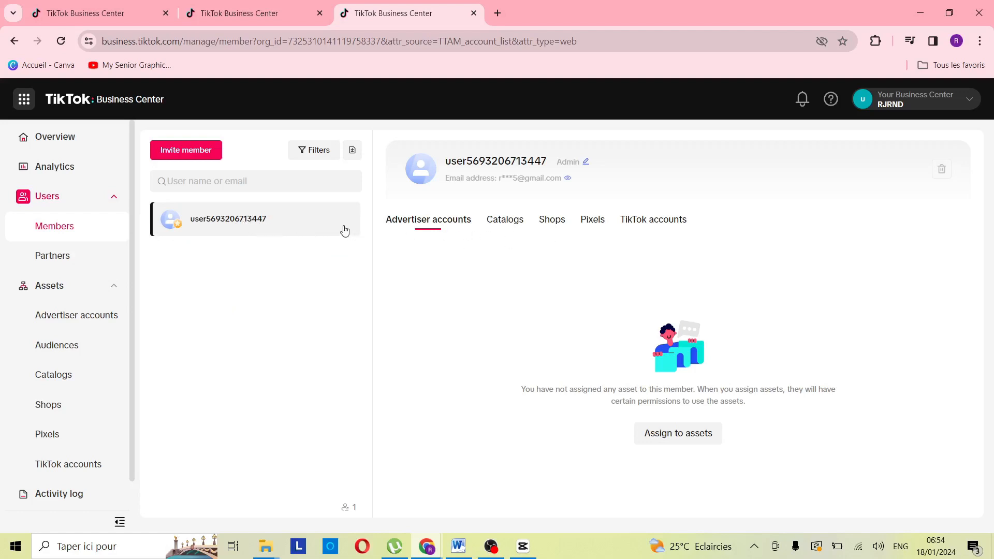
- Show the member's catalogues and select HABBIT in the asset assignment for that member
{"action": "left_click", "coordinate": [508, 228]}
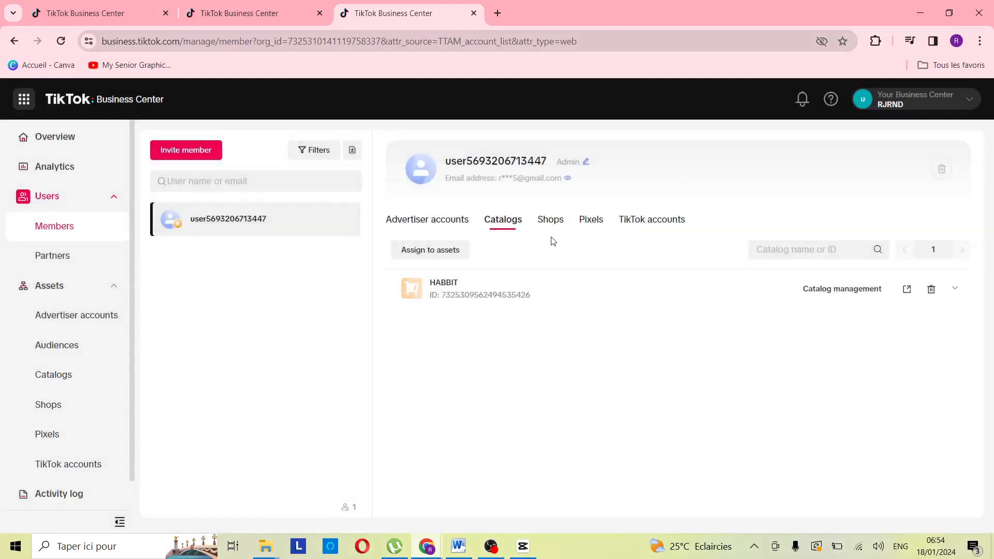
{"action": "left_click", "coordinate": [432, 252]}
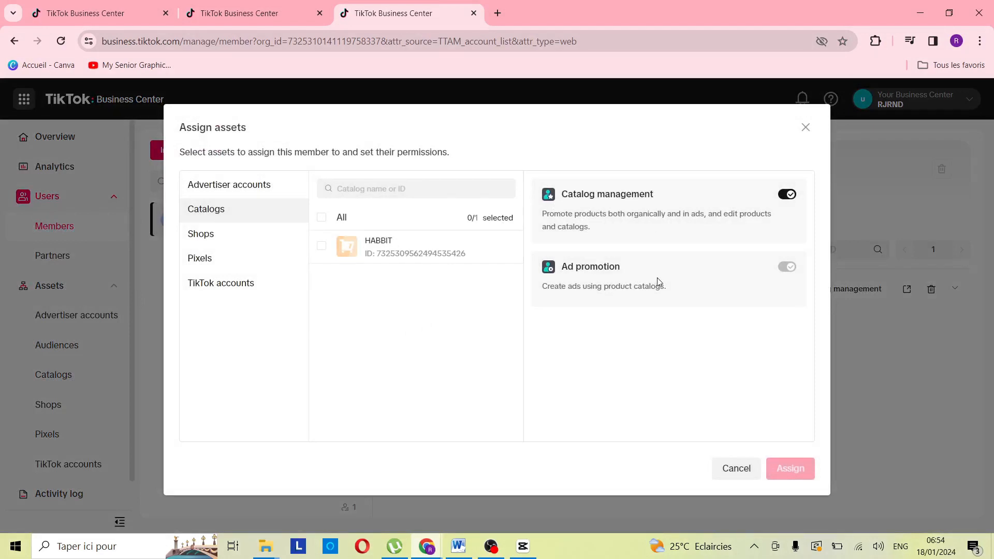
{"action": "left_click", "coordinate": [323, 247]}
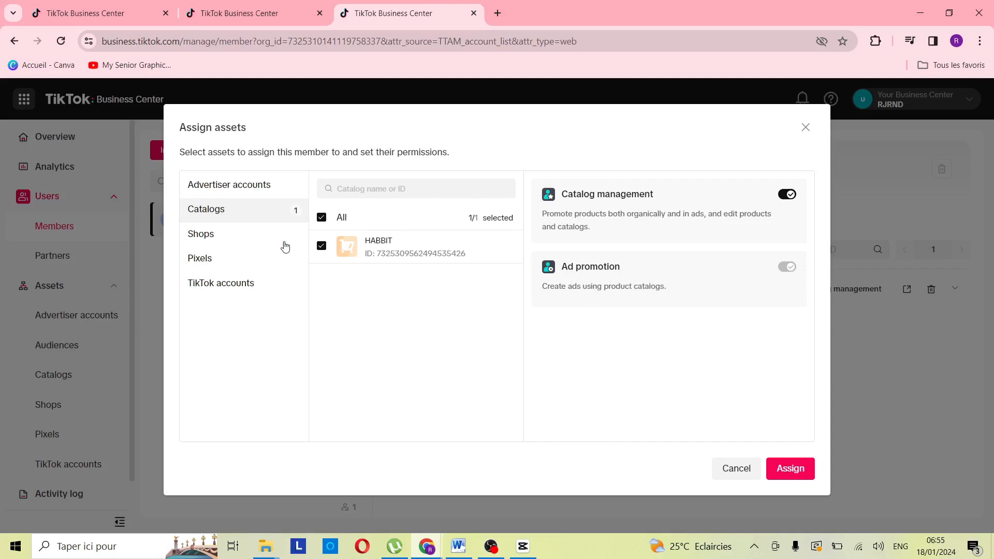
- Review the shop and TikTok account permissions available for the member, and leave the asset assignment without assigning anything
{"action": "left_click", "coordinate": [224, 239]}
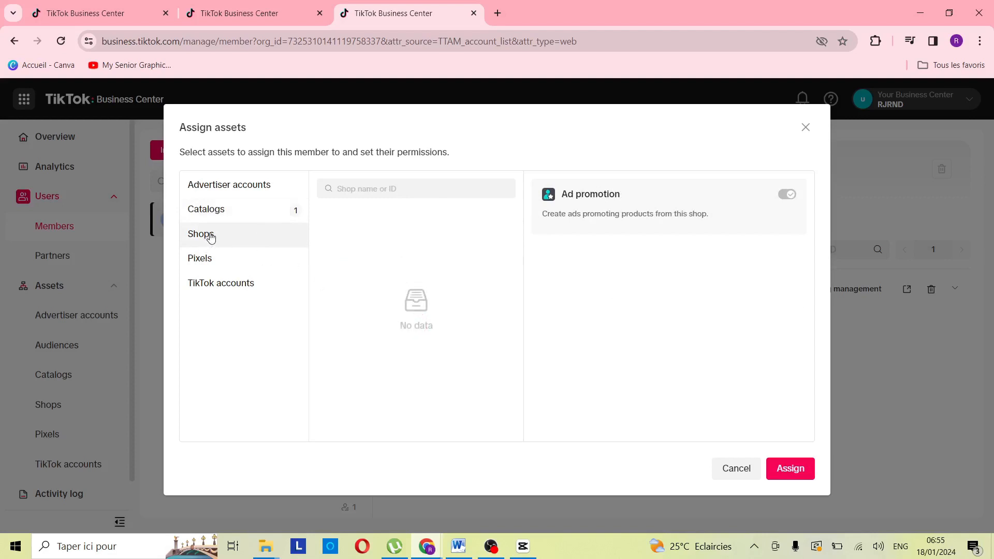
{"action": "left_click", "coordinate": [209, 238]}
{"action": "left_click", "coordinate": [235, 284]}
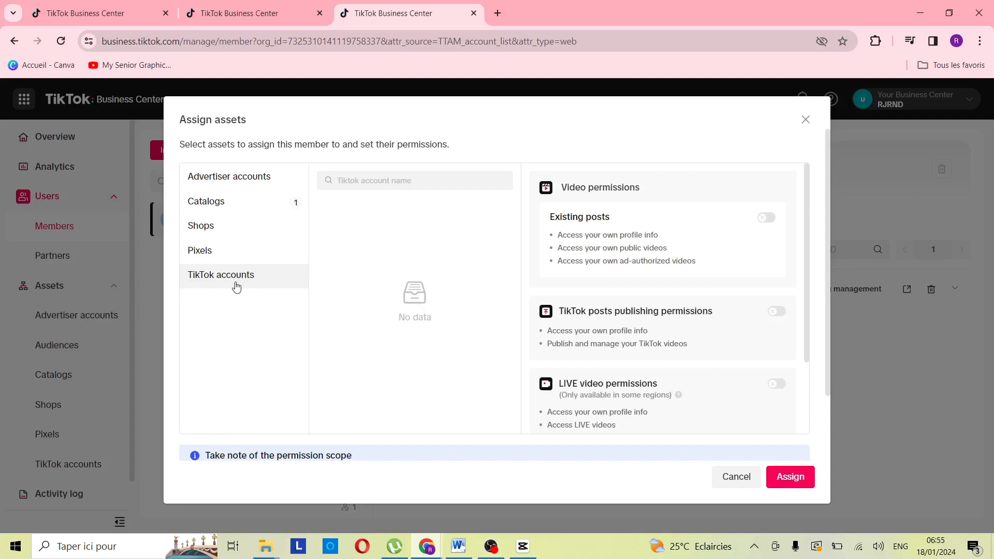
{"action": "scroll", "coordinate": [721, 262], "scroll_direction": "down", "scroll_amount": 3}
{"action": "scroll", "coordinate": [399, 244], "scroll_direction": "down", "scroll_amount": 3}
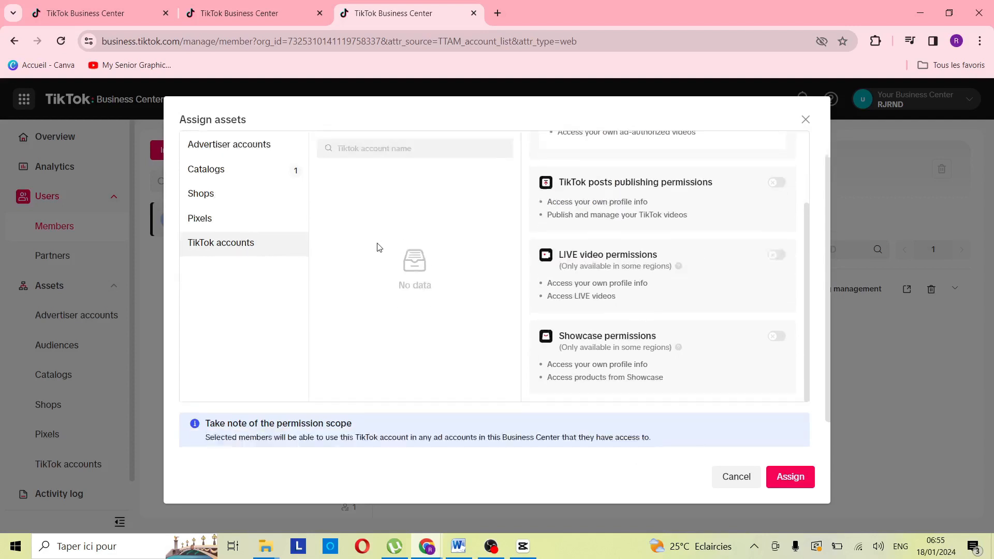
{"action": "scroll", "coordinate": [381, 245], "scroll_direction": "up", "scroll_amount": 2}
{"action": "scroll", "coordinate": [568, 234], "scroll_direction": "up", "scroll_amount": 2}
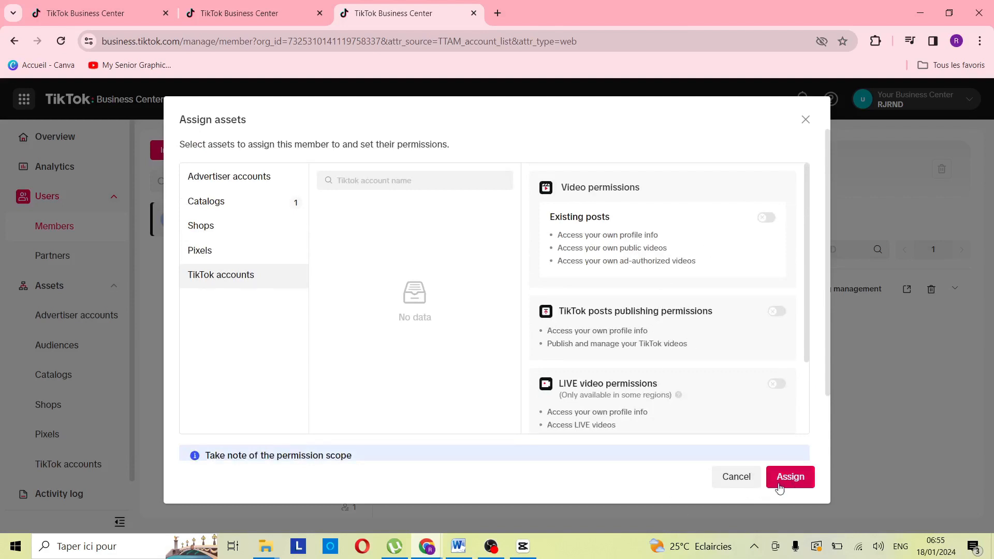
{"action": "left_click", "coordinate": [725, 477]}
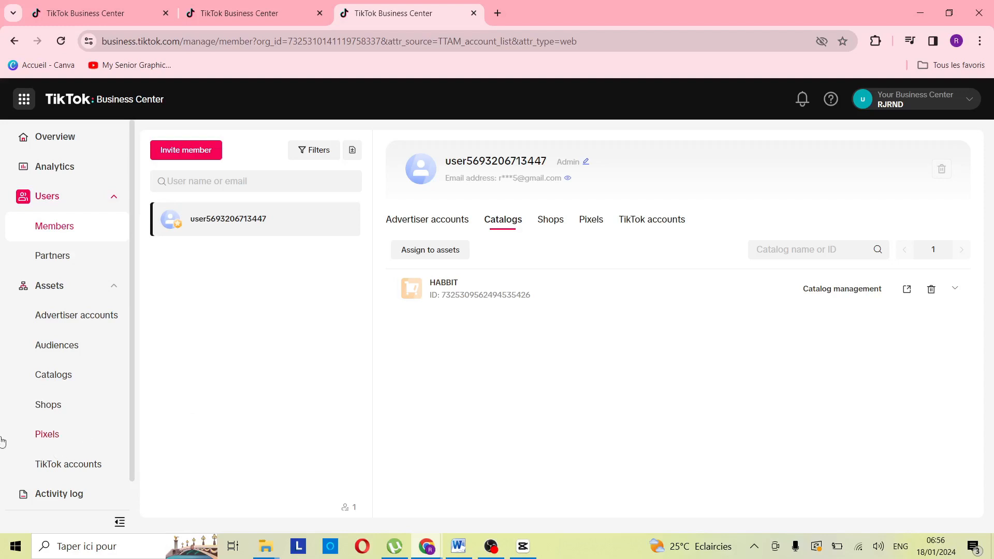
- Go to the Business Center's pixels, inspect the form for adding a pixel by its ID, and close it without adding one
{"action": "left_click", "coordinate": [45, 435]}
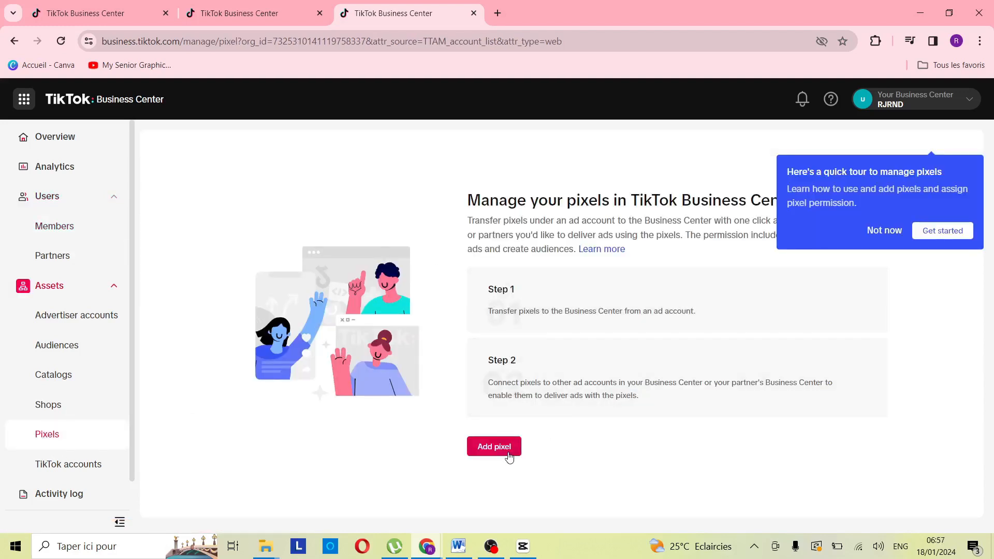
{"action": "left_click", "coordinate": [507, 454]}
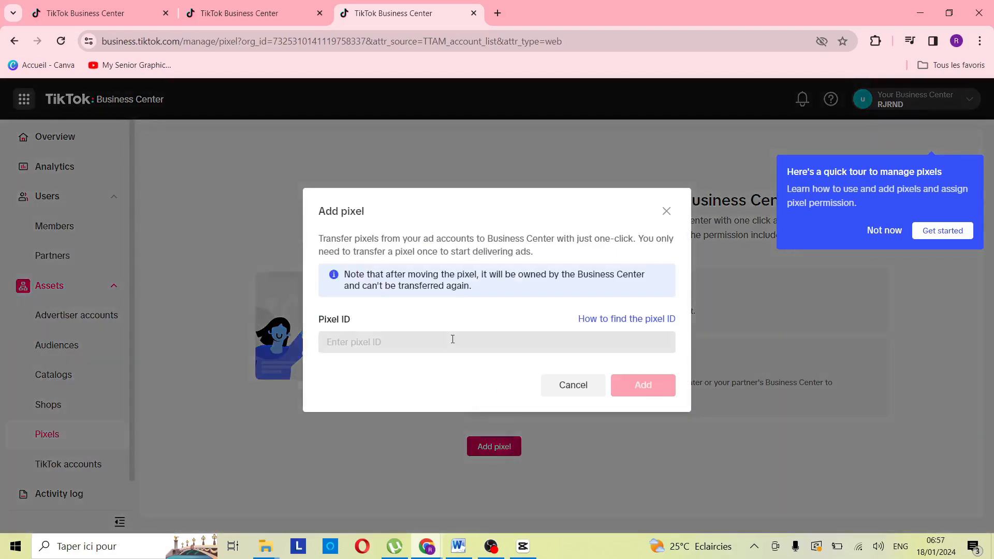
{"action": "left_click", "coordinate": [443, 343]}
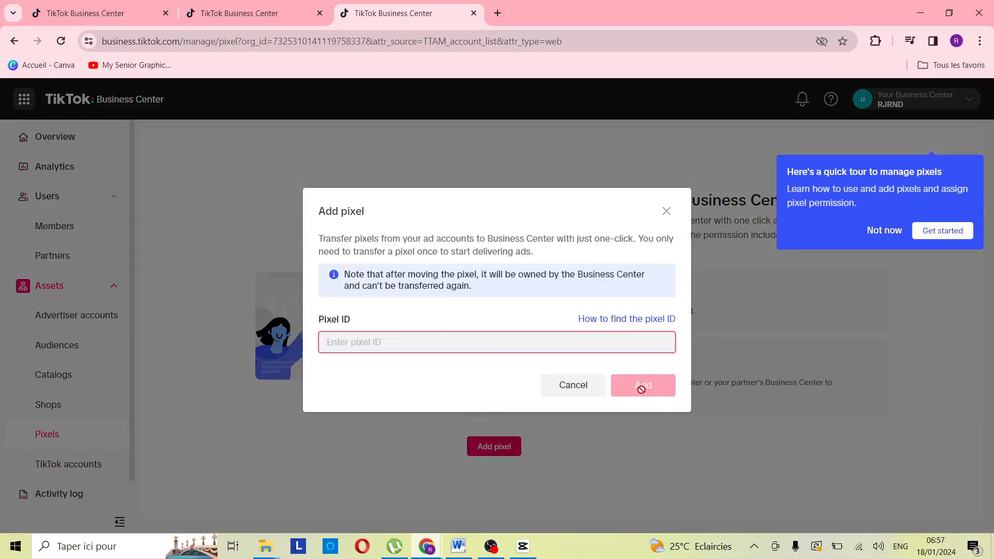
{"action": "left_click", "coordinate": [668, 211]}
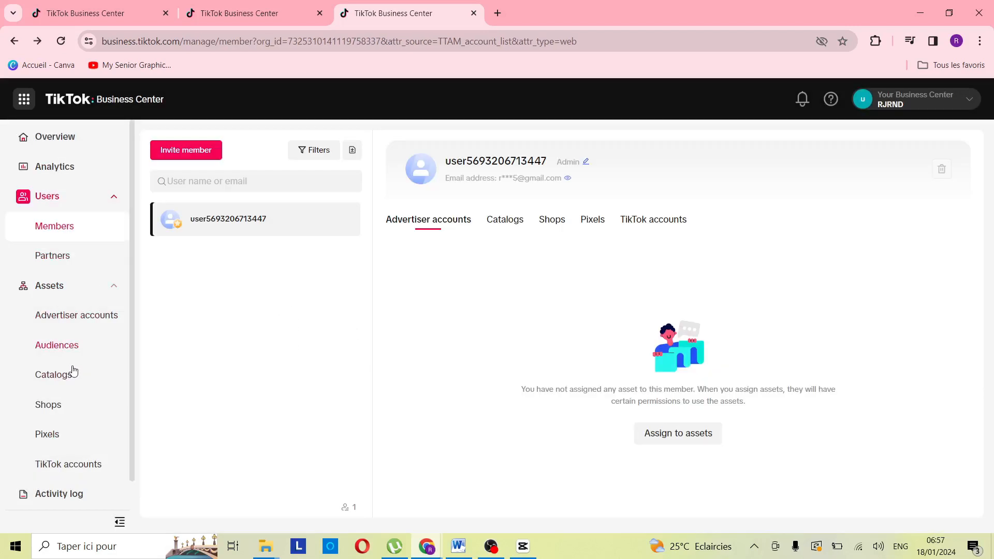
- Go to the partners page, inspect the form for adding a partner by Business Center ID, and close it unfilled
{"action": "scroll", "coordinate": [52, 404], "scroll_direction": "down", "scroll_amount": 1}
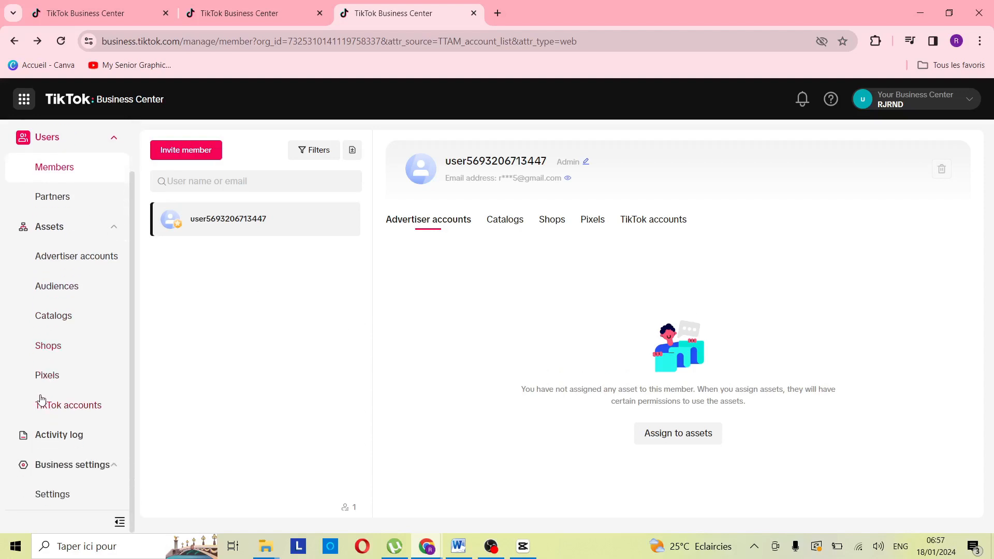
{"action": "scroll", "coordinate": [40, 391], "scroll_direction": "down", "scroll_amount": 1}
{"action": "scroll", "coordinate": [58, 401], "scroll_direction": "up", "scroll_amount": 2}
{"action": "left_click", "coordinate": [61, 256]}
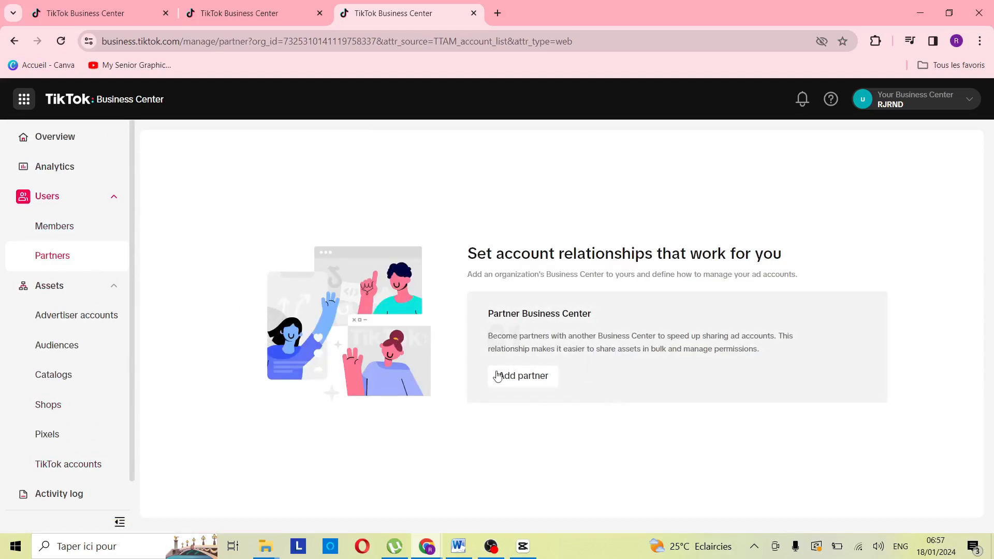
{"action": "left_click", "coordinate": [529, 380]}
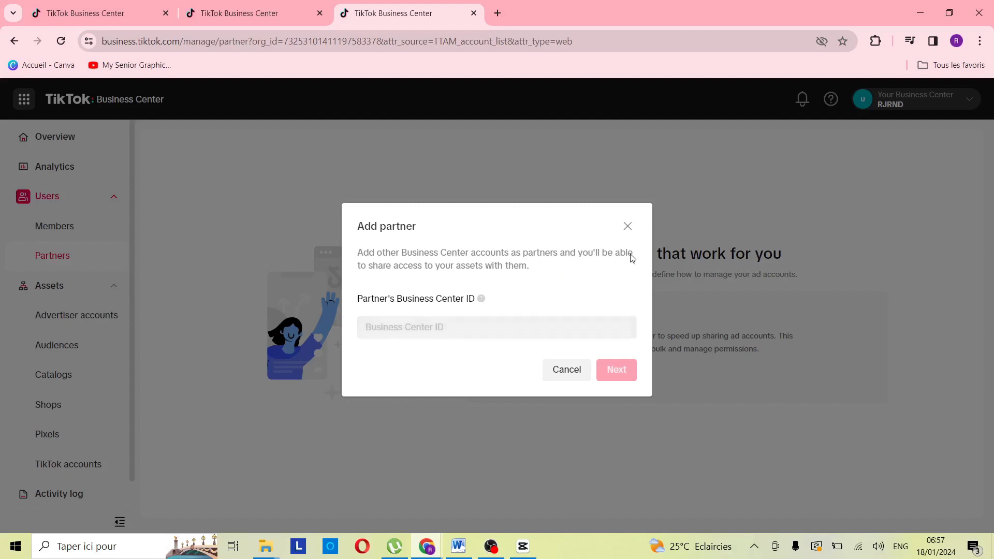
{"action": "left_click", "coordinate": [628, 228]}
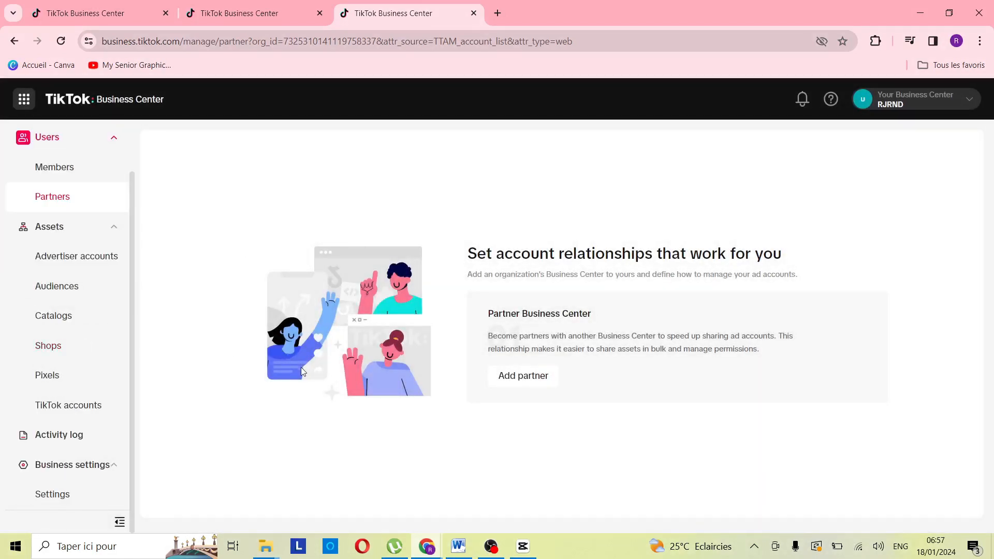
- Go to the shops page, check which TikTok Shops can be added, and close the shop form without adding one
{"action": "left_click", "coordinate": [52, 354]}
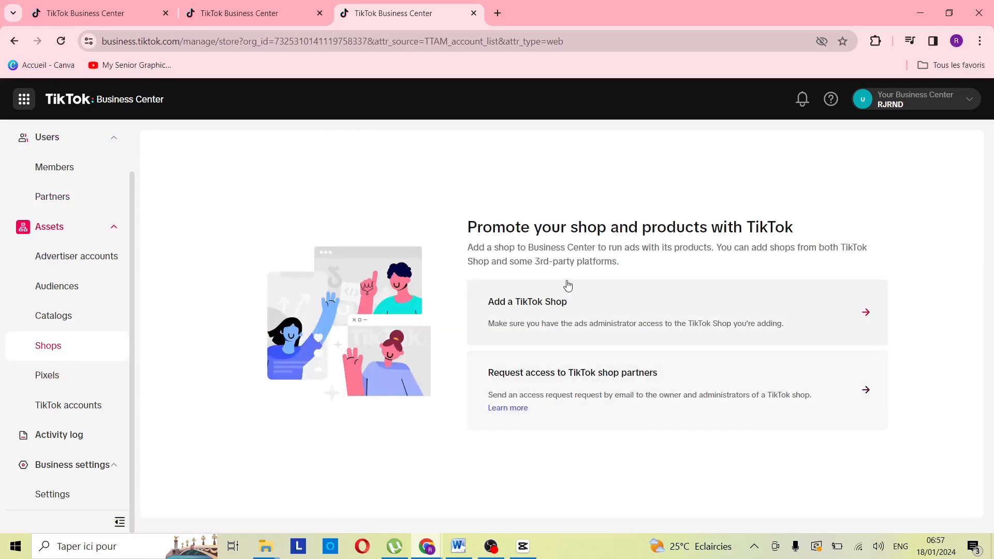
{"action": "left_click", "coordinate": [578, 317]}
{"action": "left_click", "coordinate": [417, 351]}
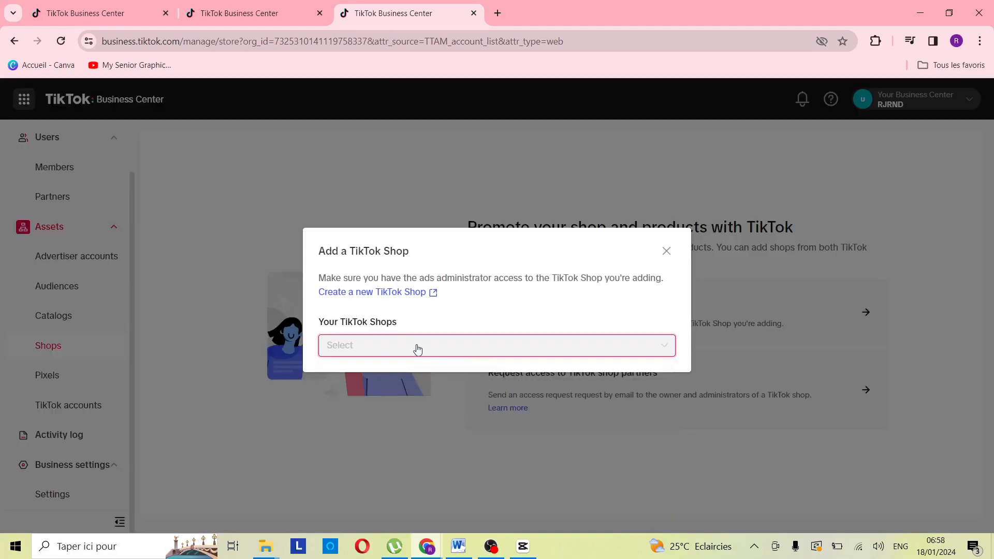
{"action": "left_click", "coordinate": [415, 356]}
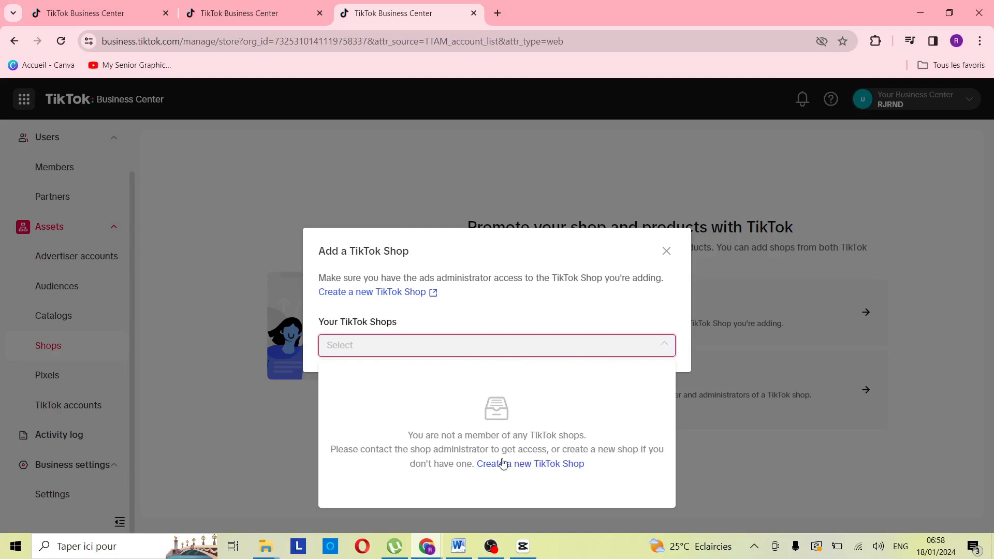
{"action": "left_click", "coordinate": [667, 252]}
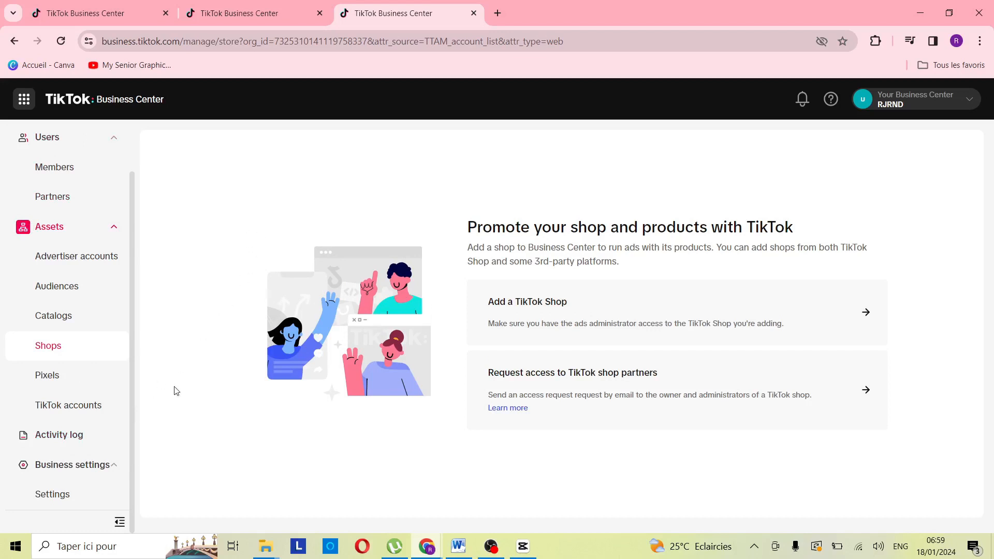
- Review the Business Center's activity log and look over the overview page with its Ads Manager data
{"action": "left_click", "coordinate": [80, 438]}
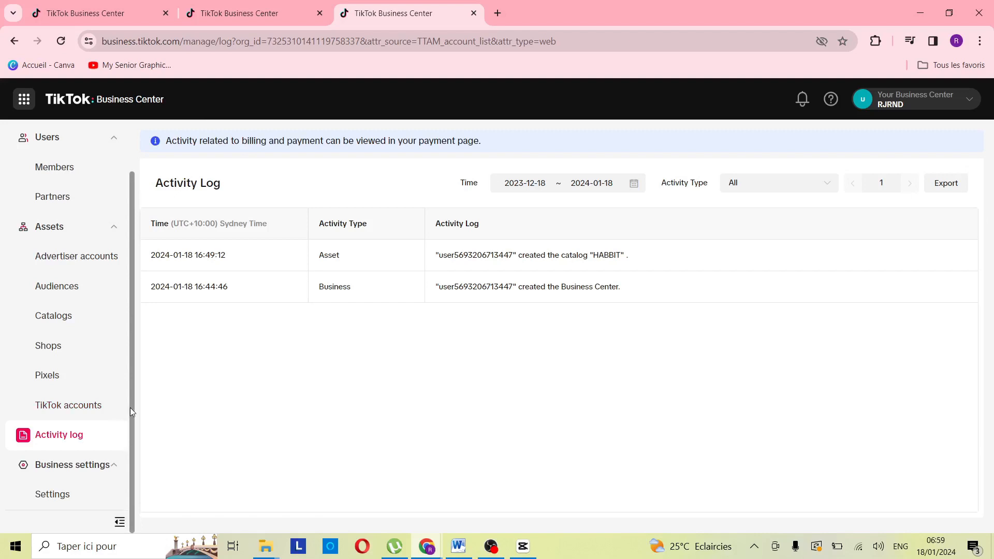
{"action": "scroll", "coordinate": [124, 373], "scroll_direction": "up", "scroll_amount": 2}
{"action": "scroll", "coordinate": [116, 337], "scroll_direction": "down", "scroll_amount": 2}
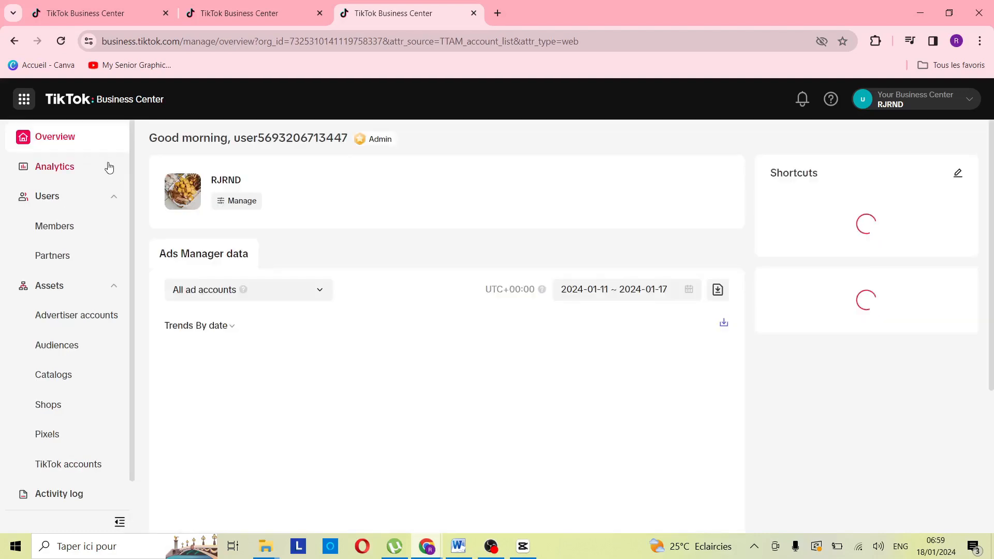
{"action": "scroll", "coordinate": [351, 277], "scroll_direction": "down", "scroll_amount": 3}
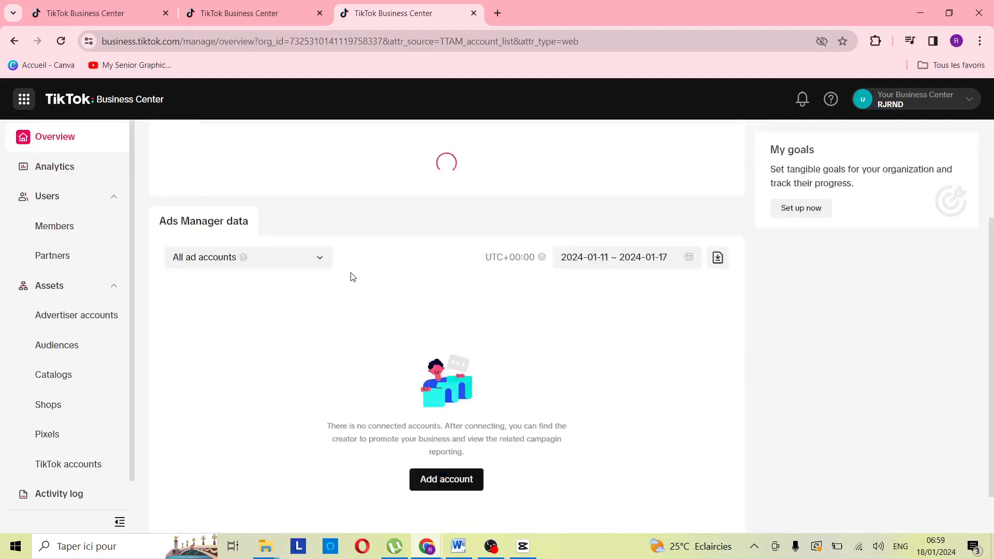
{"action": "scroll", "coordinate": [352, 277], "scroll_direction": "down", "scroll_amount": 1}
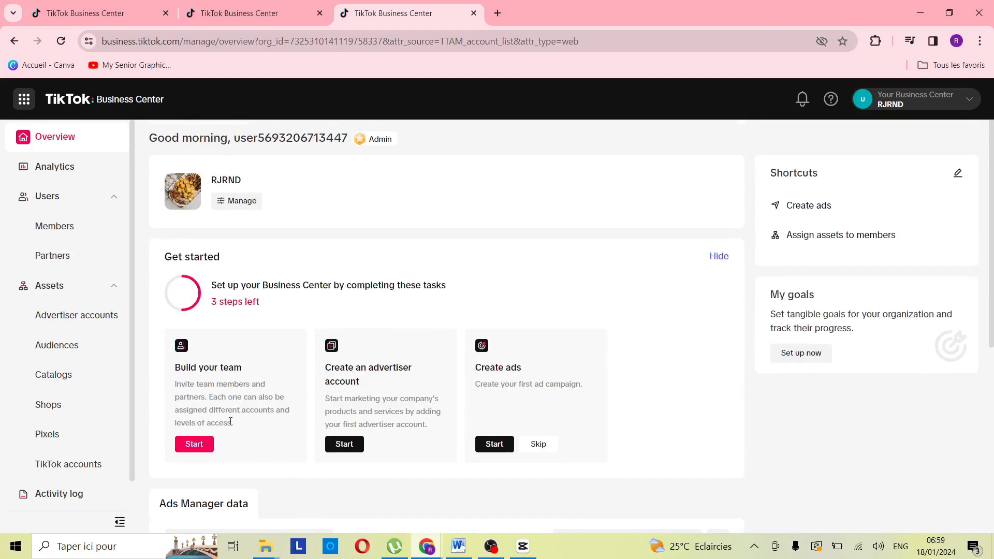